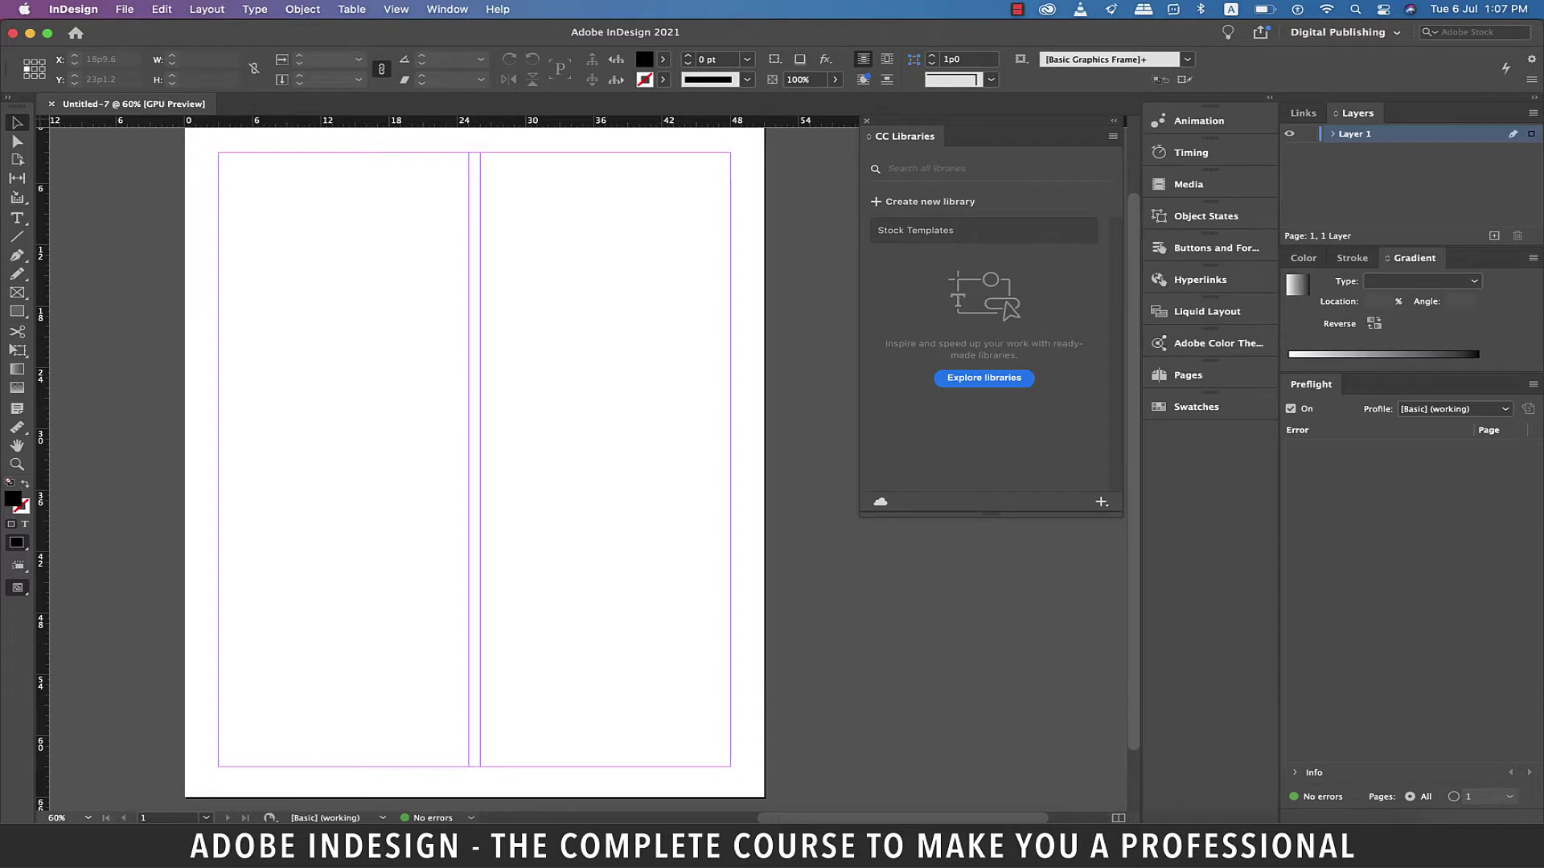
Step: Show the CC Libraries panel and create a new library named 'Adobe InDesign Tutorial'
left_click(447, 9)
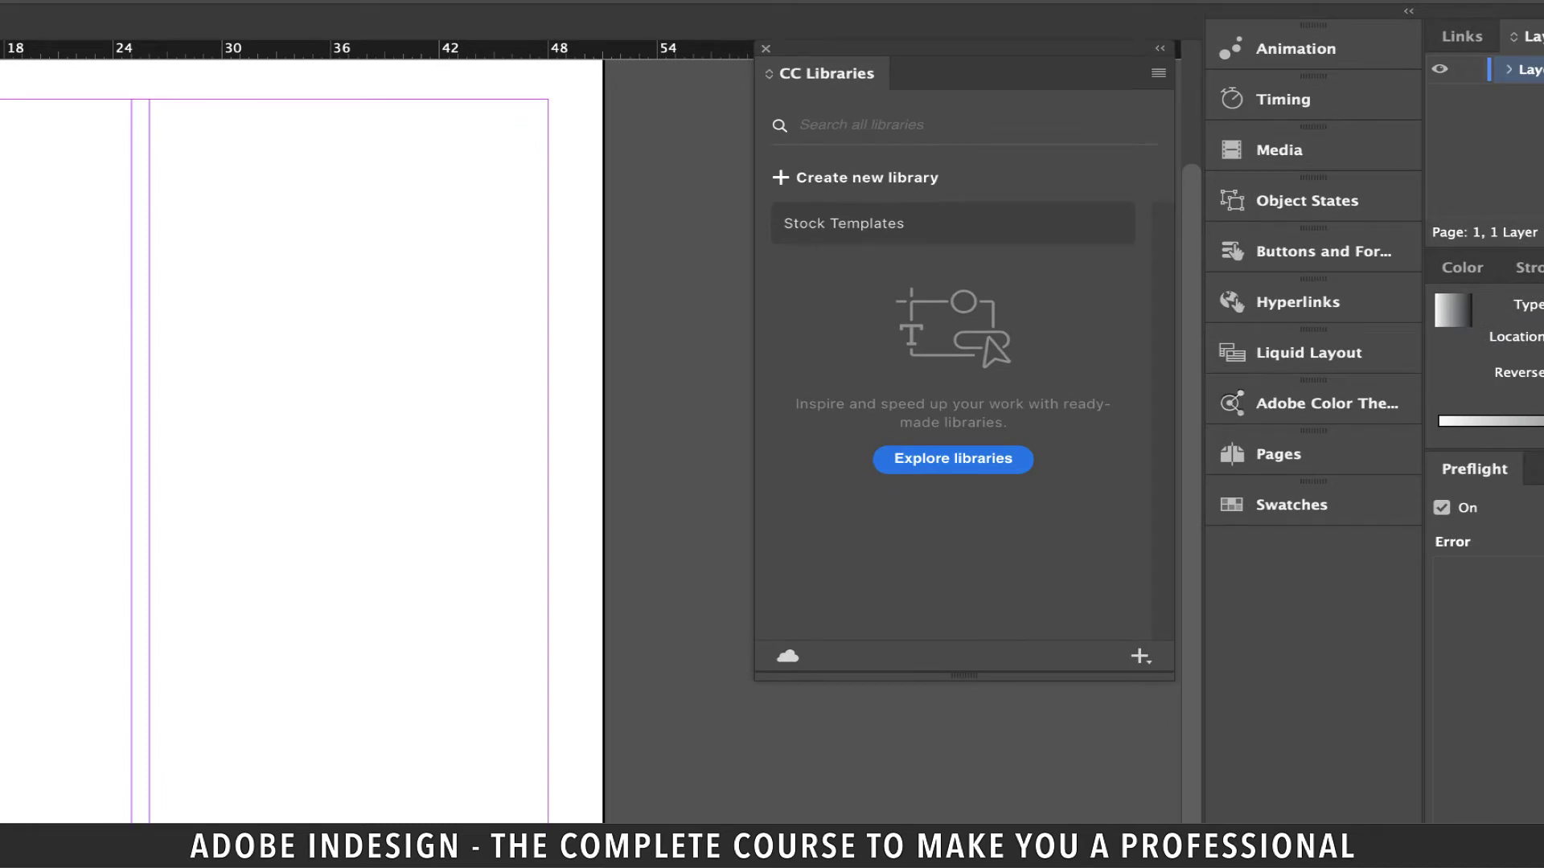
left_click(1159, 73)
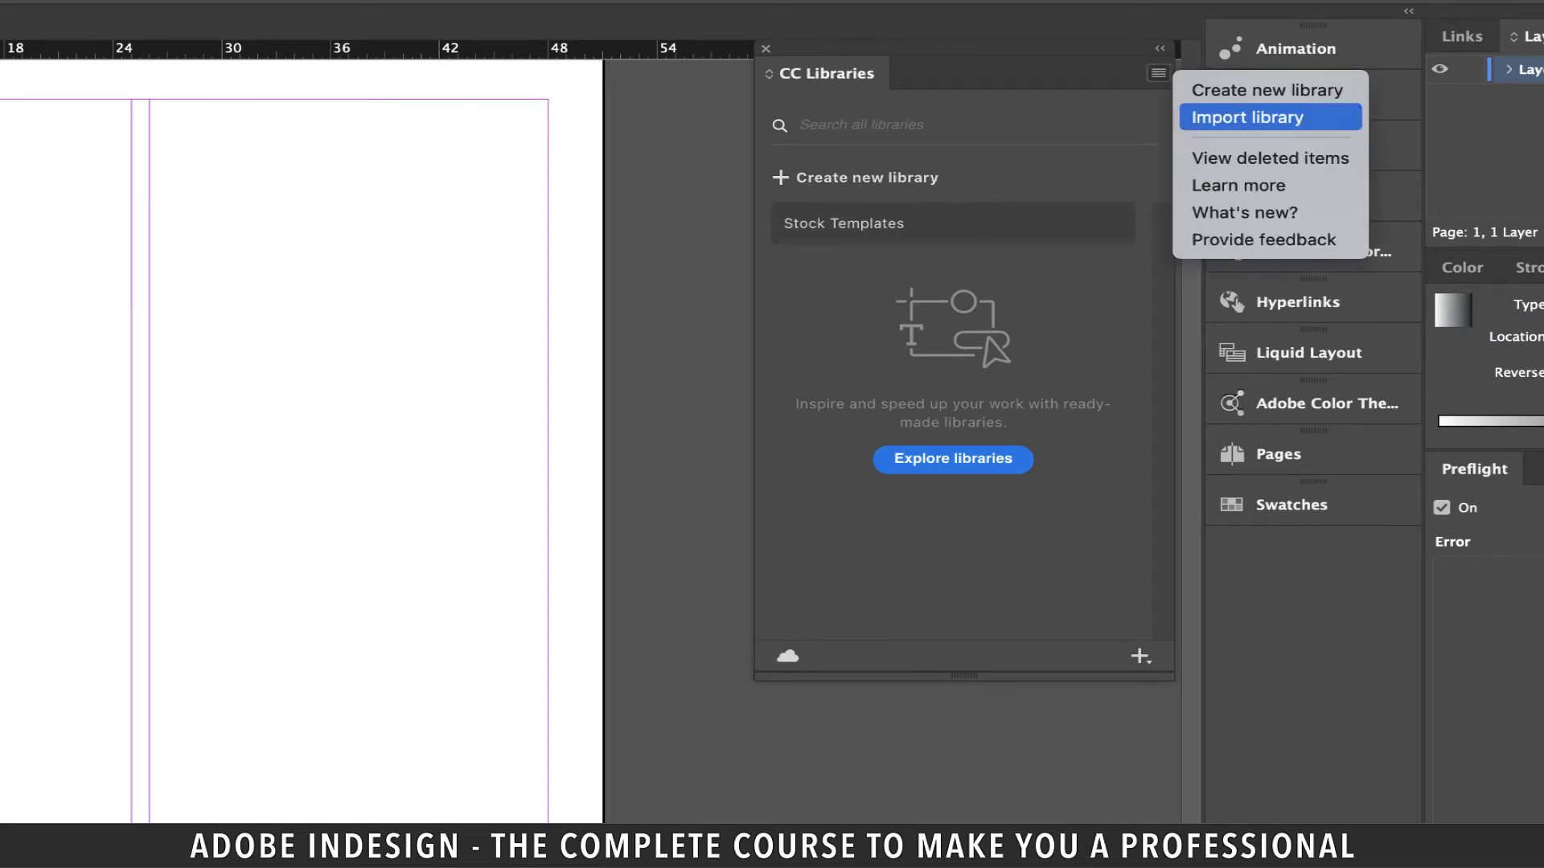
left_click(1266, 90)
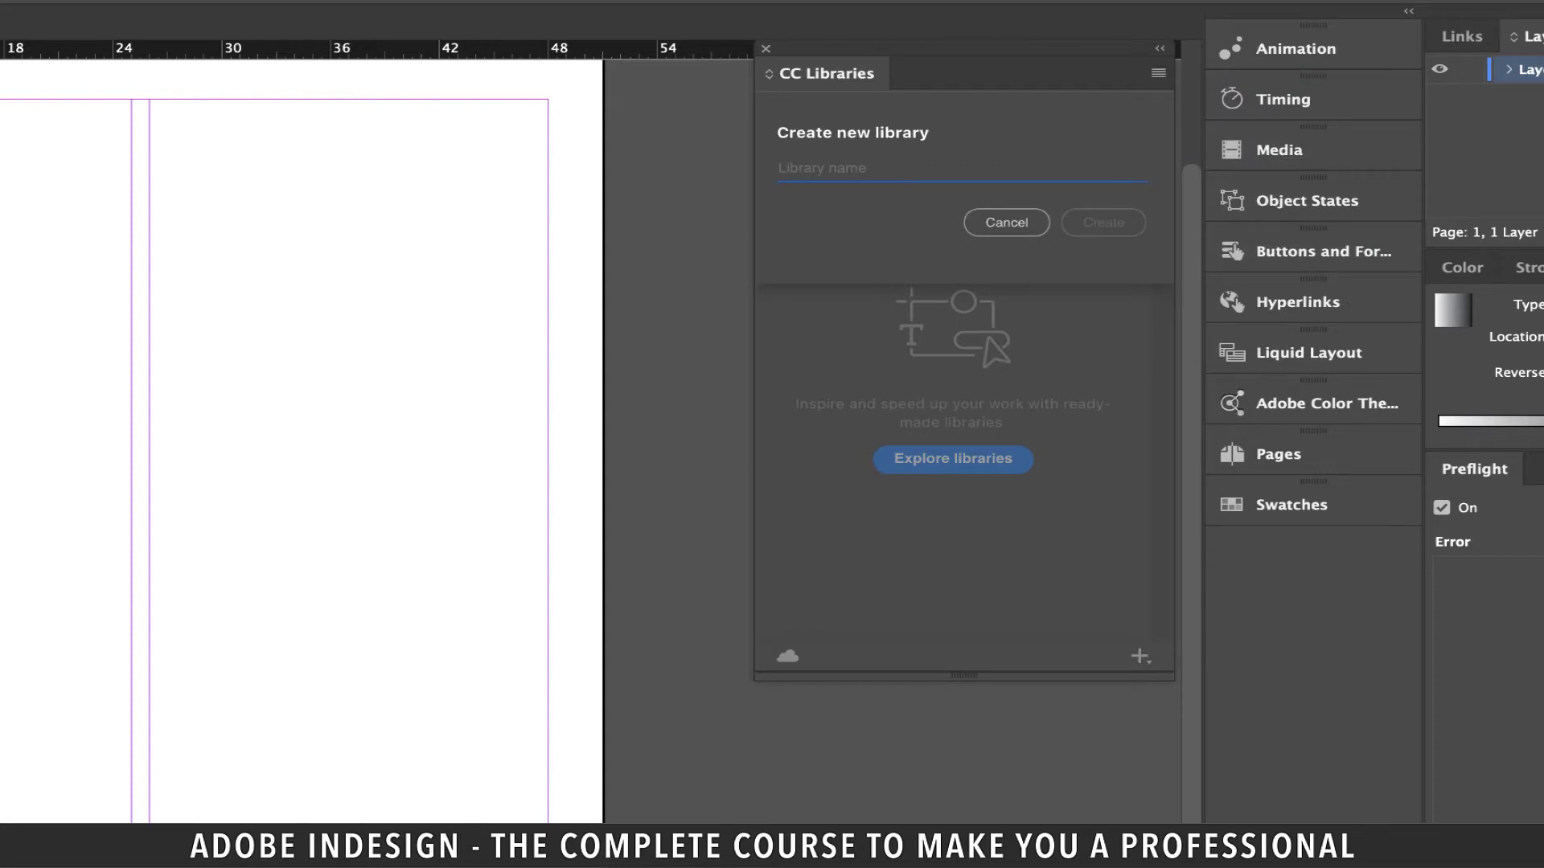
type("Adobe In")
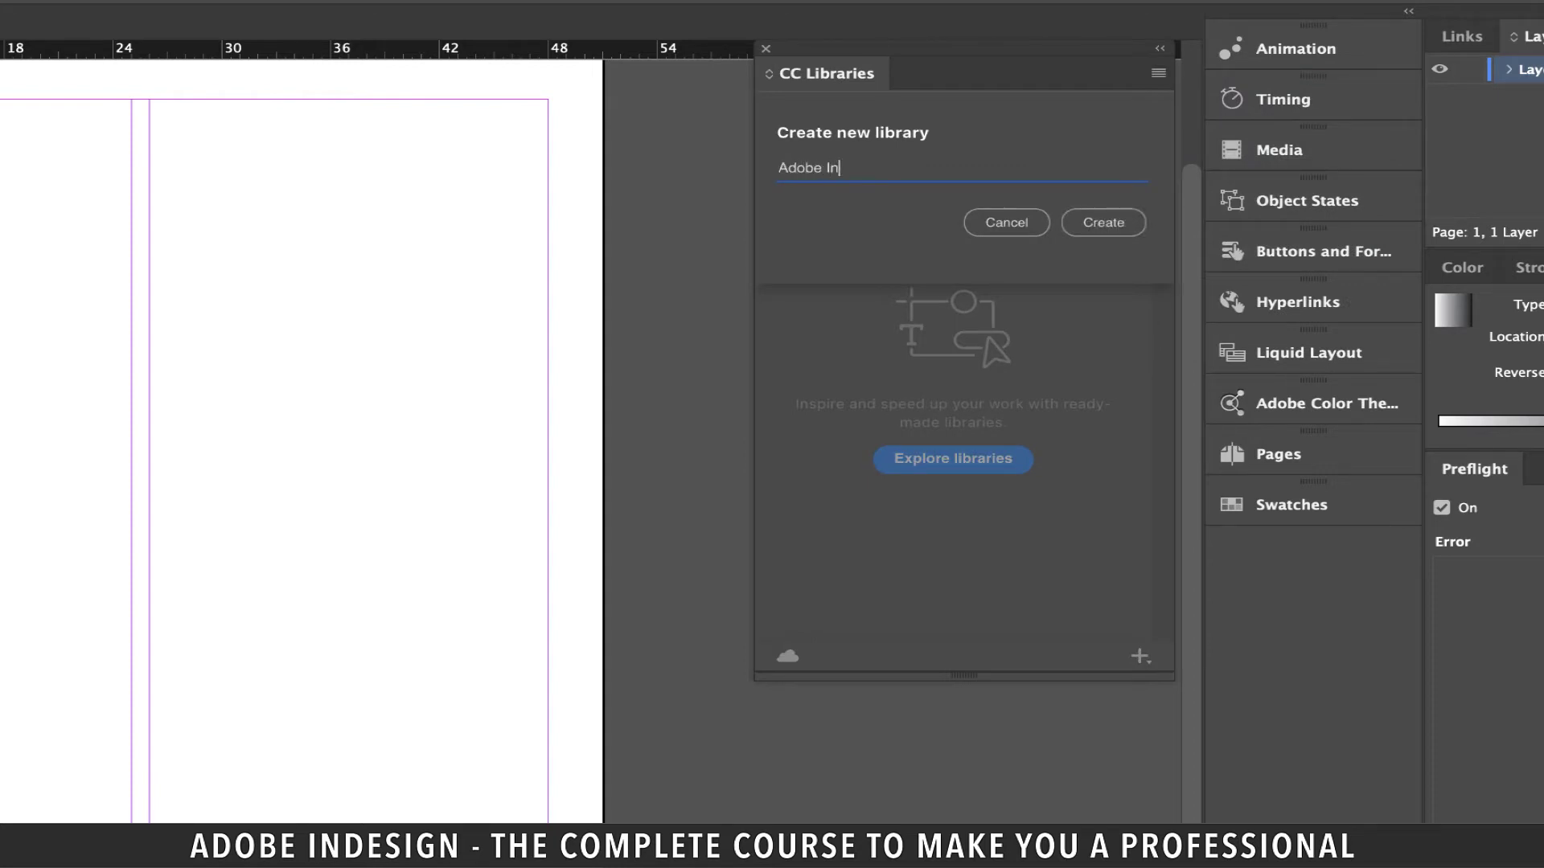
type("Design Tuto")
type("rial")
key("Return")
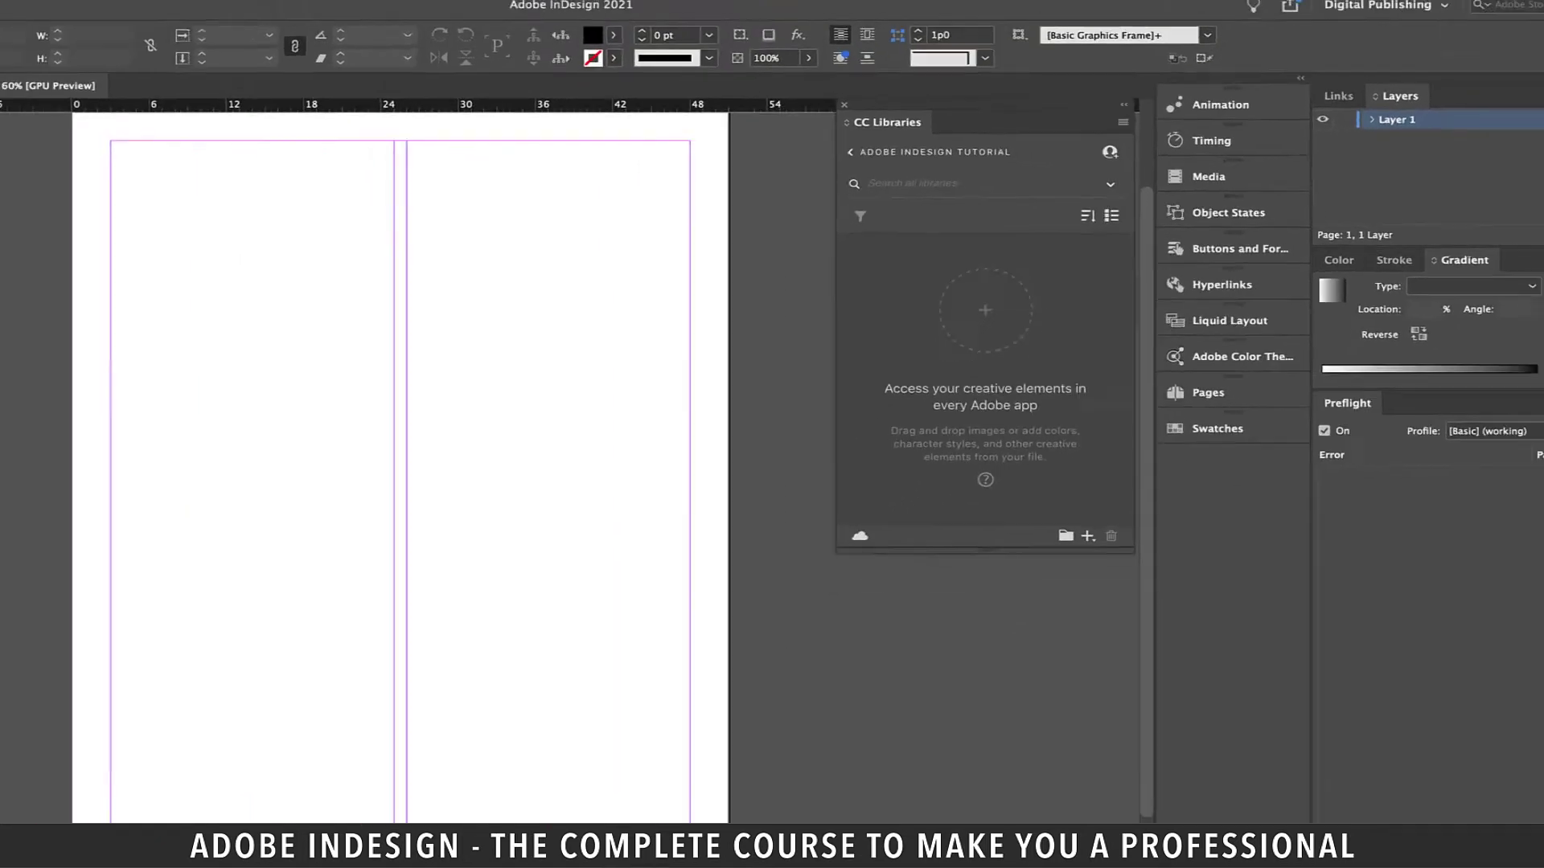
Step: Draw a rectangle across the top of the left column and fill it teal
left_click_drag(218, 152, 468, 344)
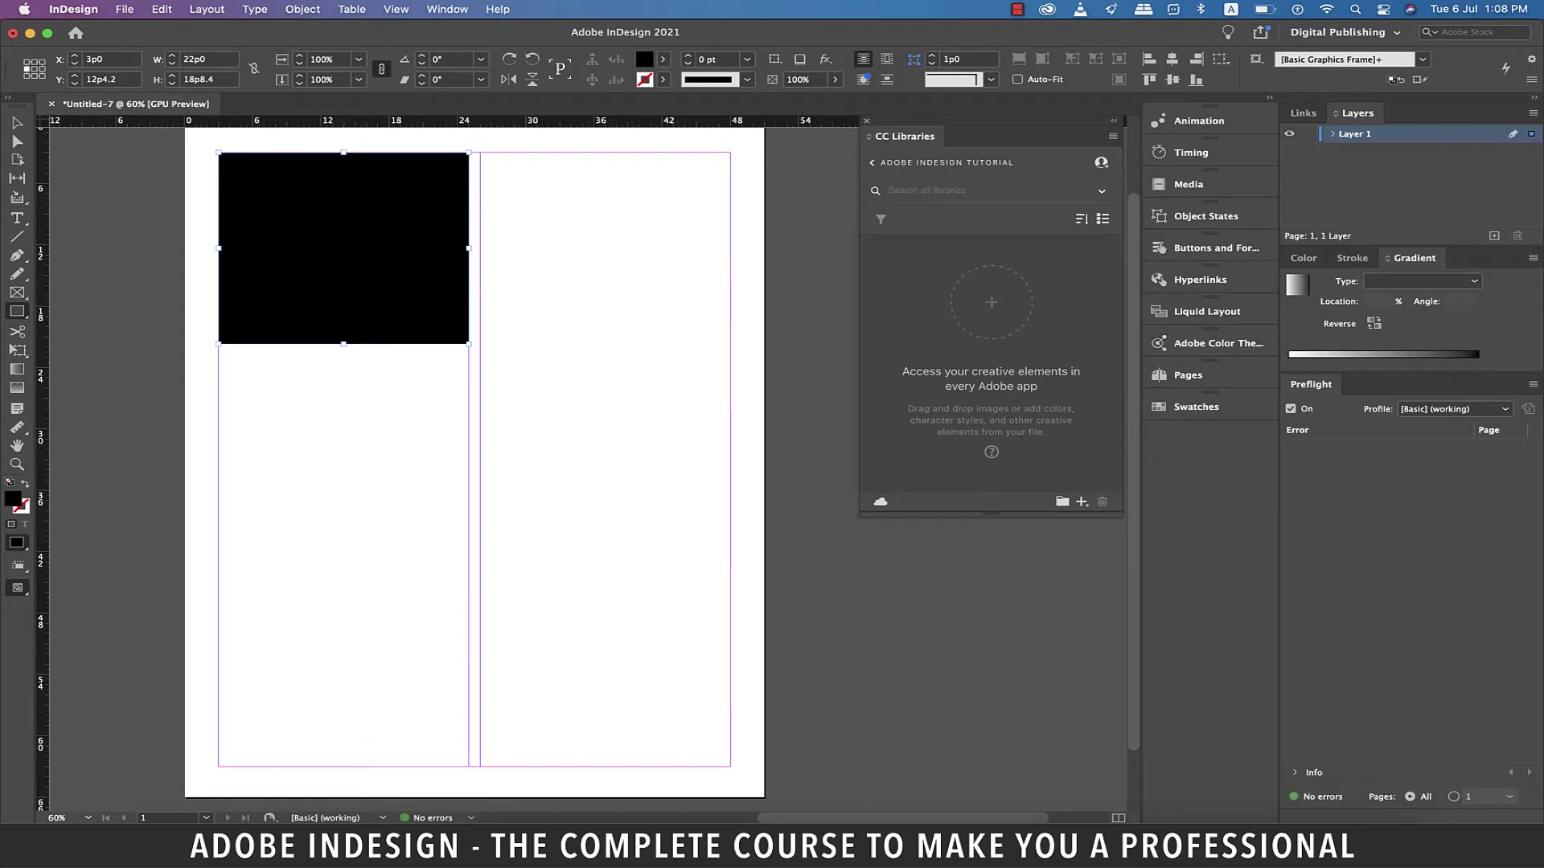
double_click(15, 499)
left_click_drag(754, 314, 554, 425)
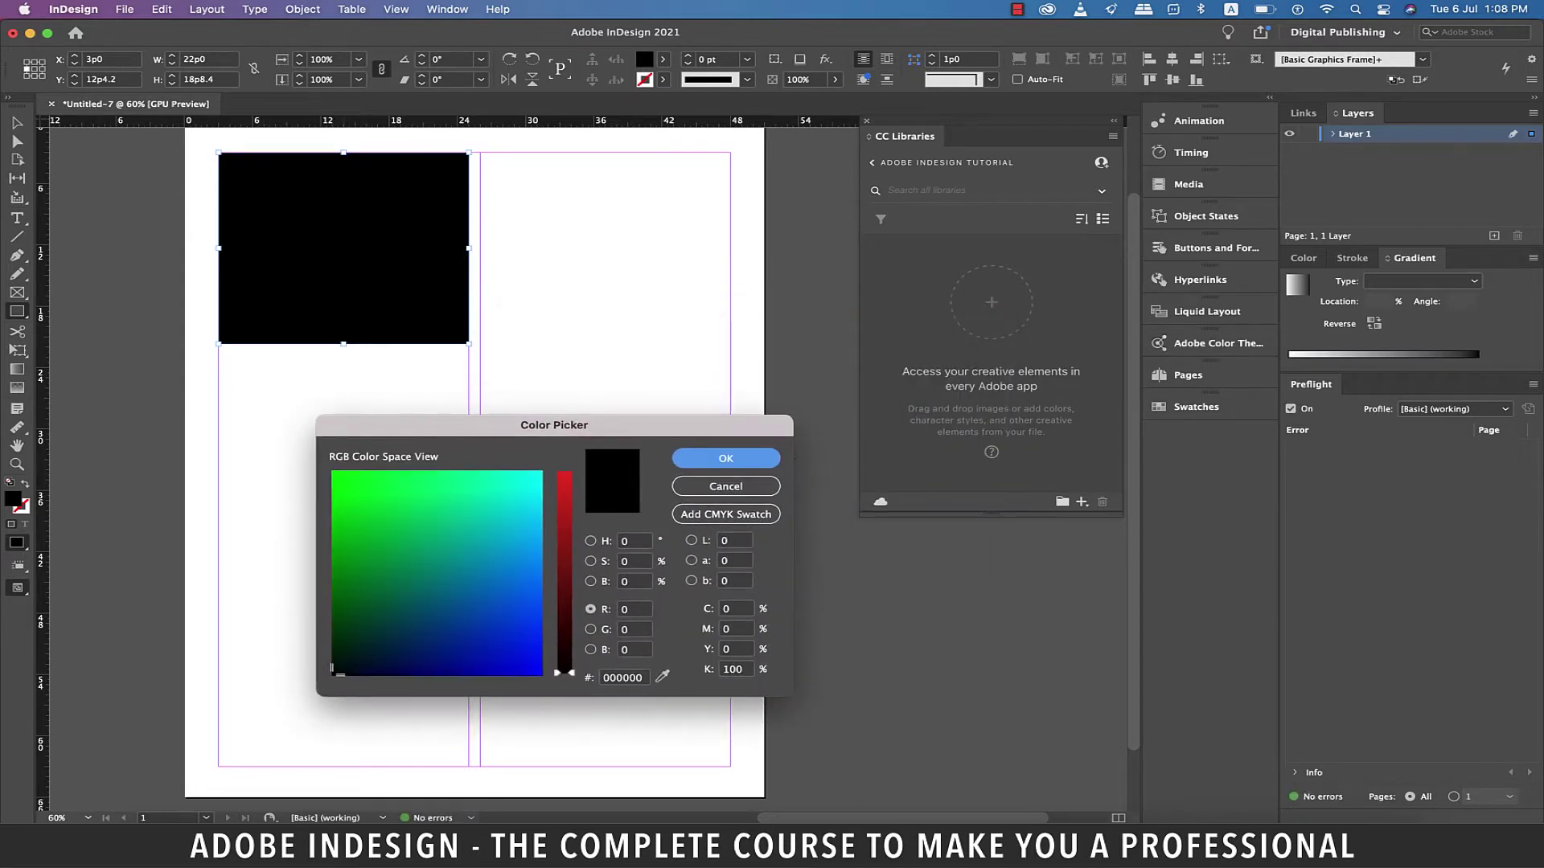
left_click(501, 497)
left_click_drag(501, 498, 484, 499)
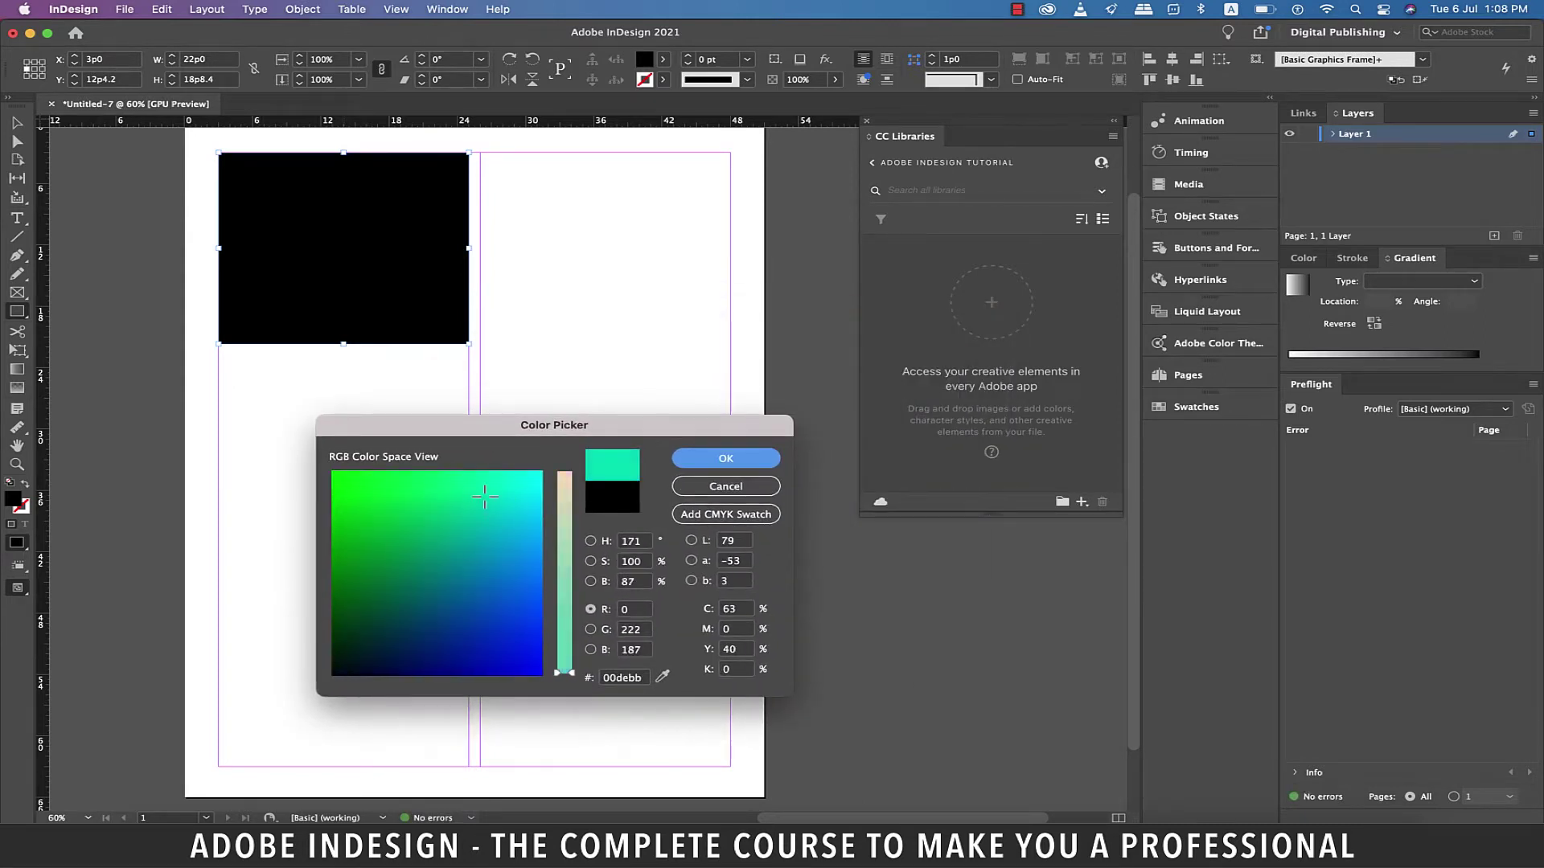
key("Return")
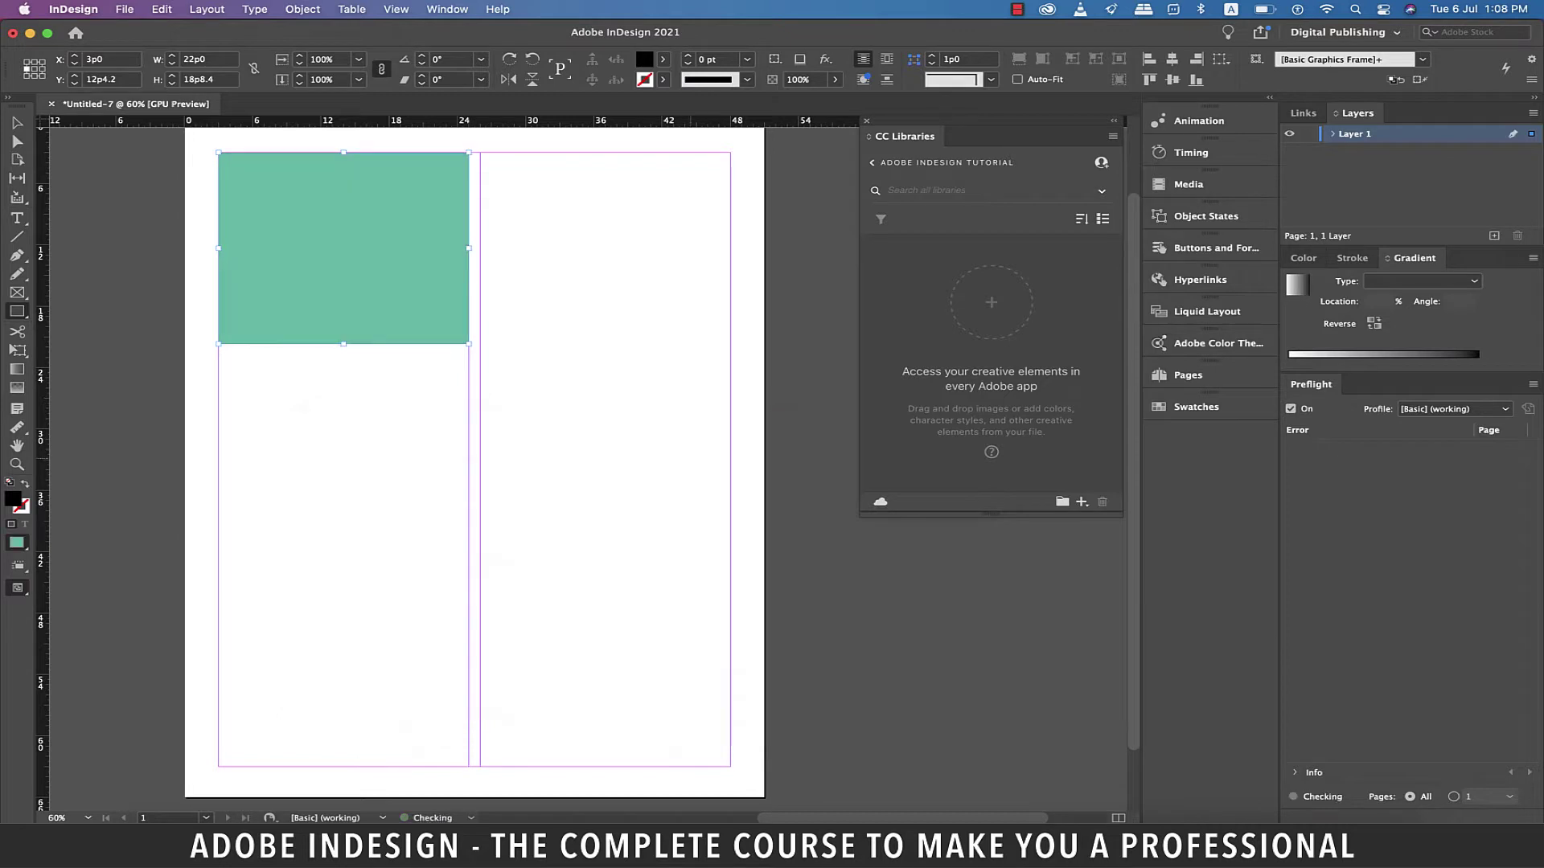
key("v")
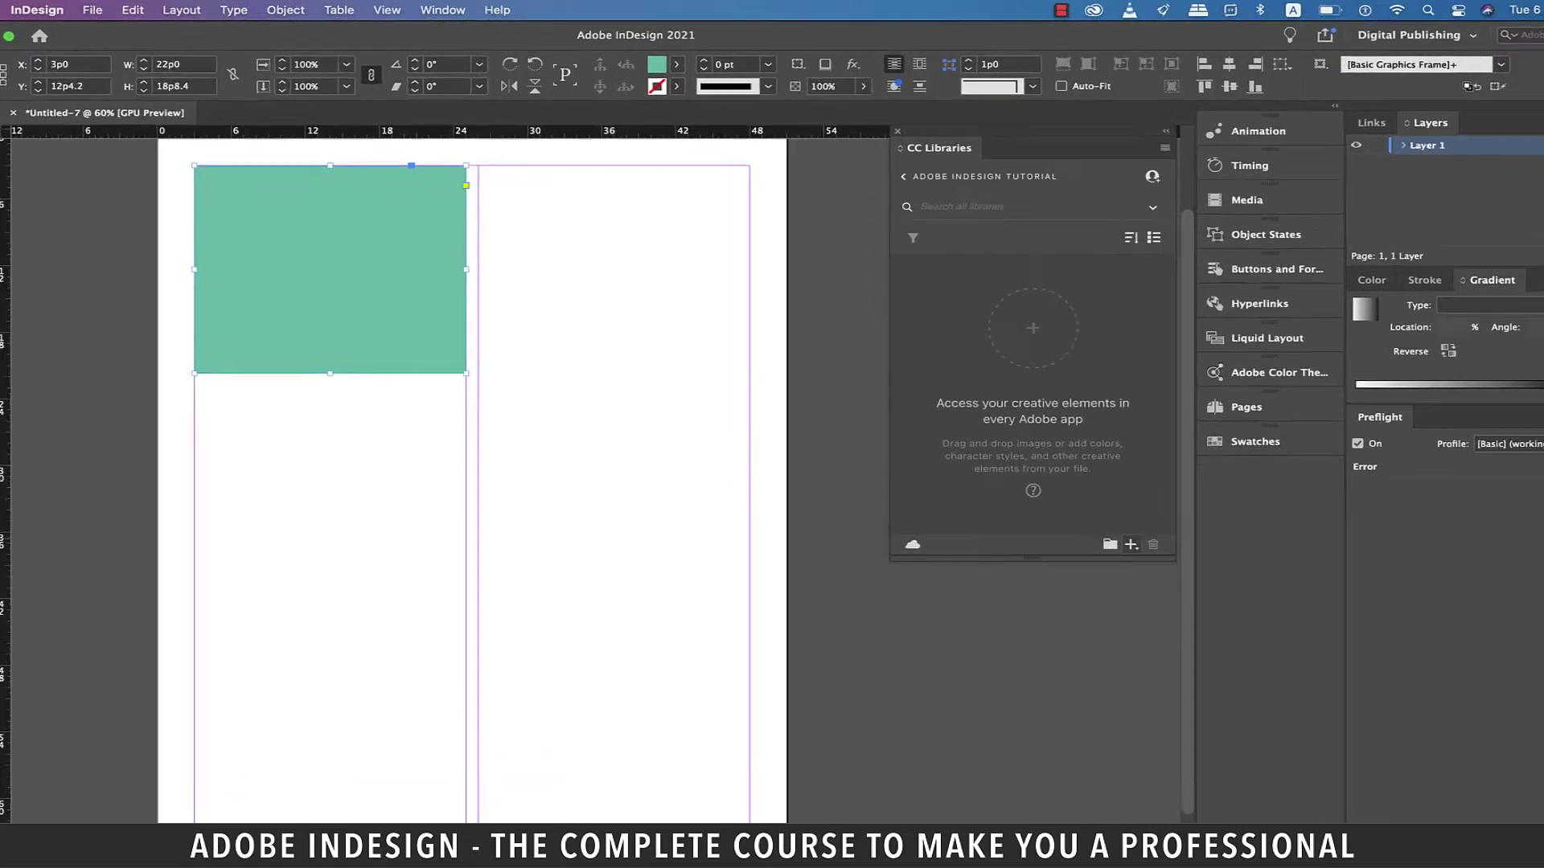
Step: Add the rectangle's teal colour and graphic to the library, then draw a right-column frame
left_click(1081, 501)
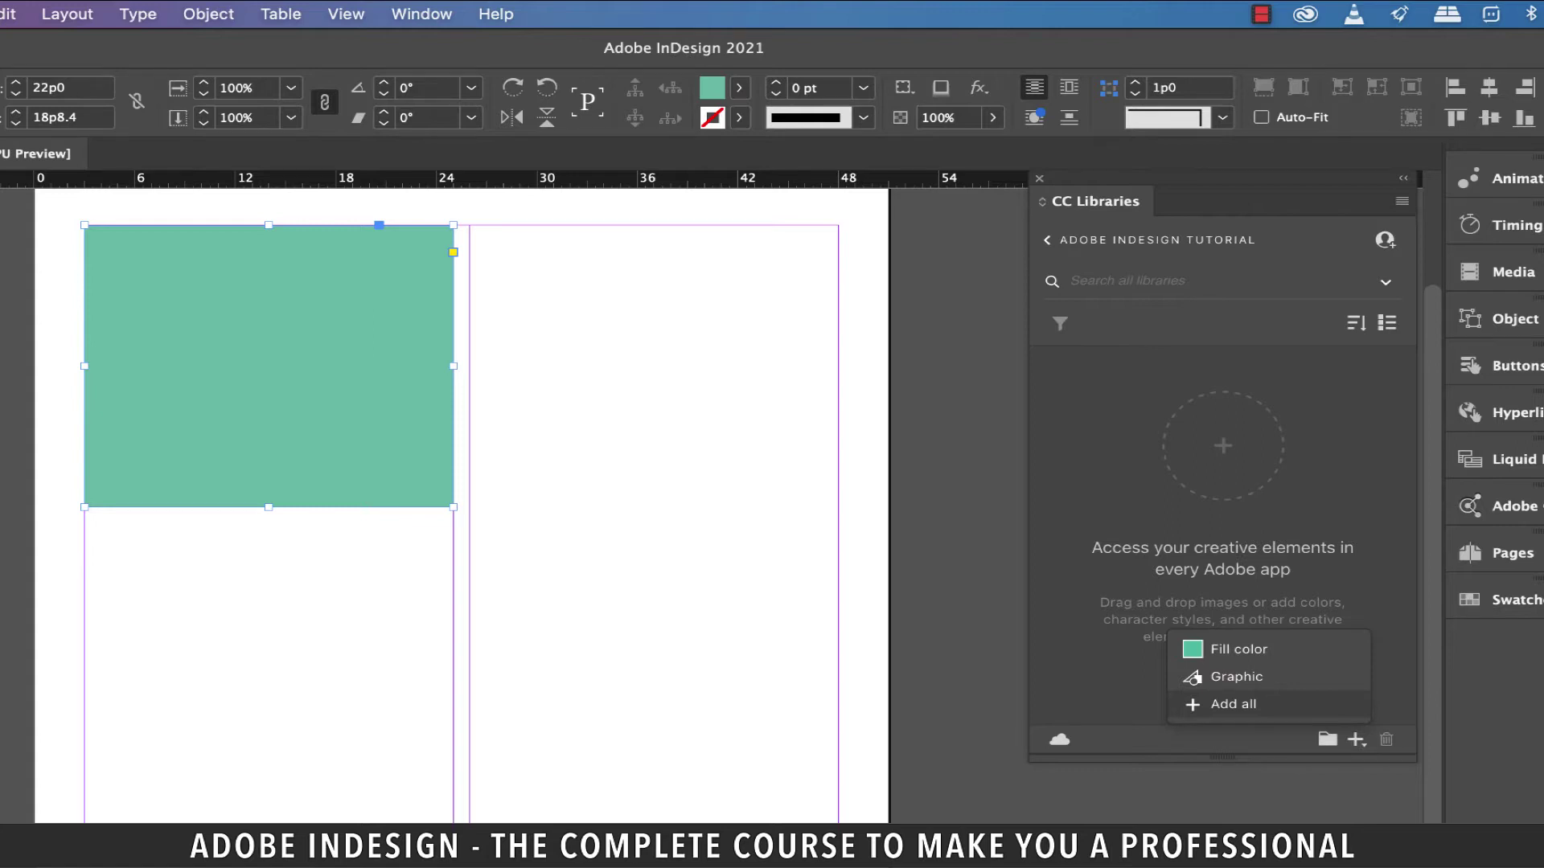
left_click(1232, 703)
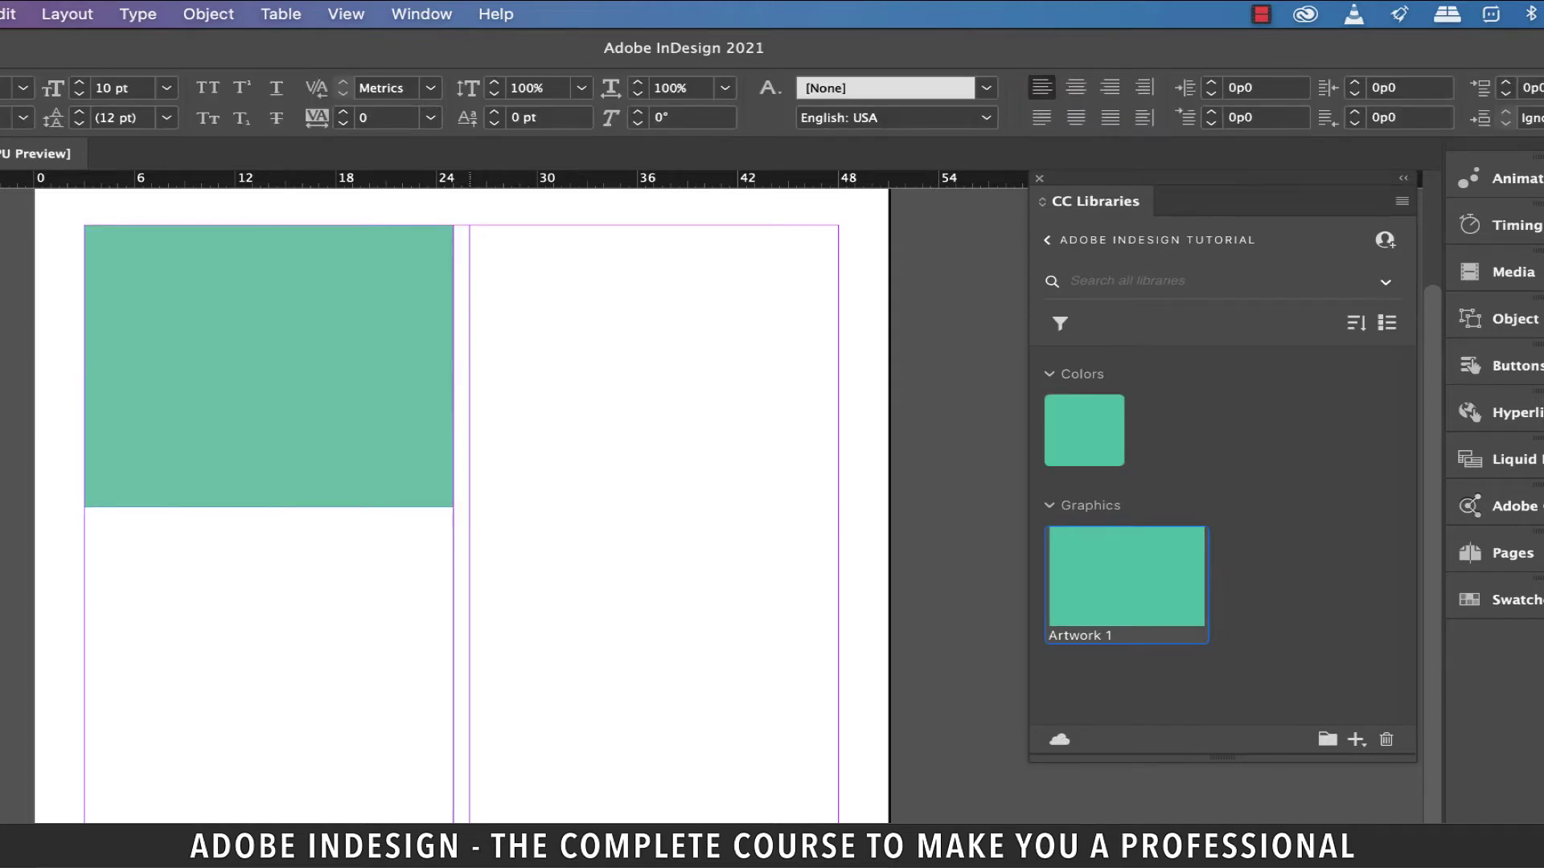
left_click_drag(470, 224, 813, 790)
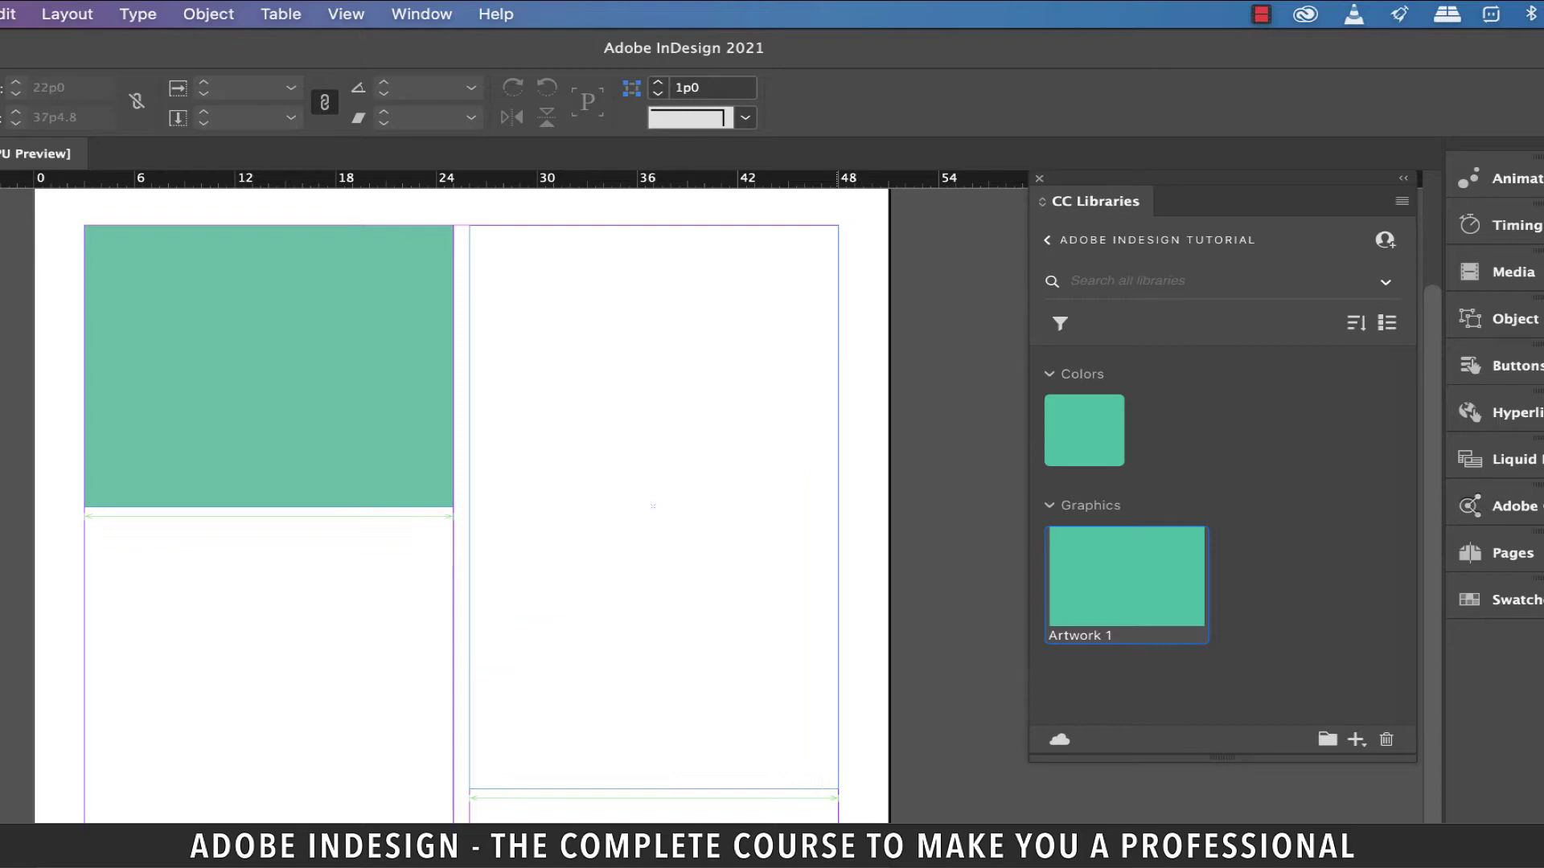
Step: Fill the right frame with placeholder text and delete the paragraphs from Mendundem downward
left_click(640, 507)
right_click(688, 360)
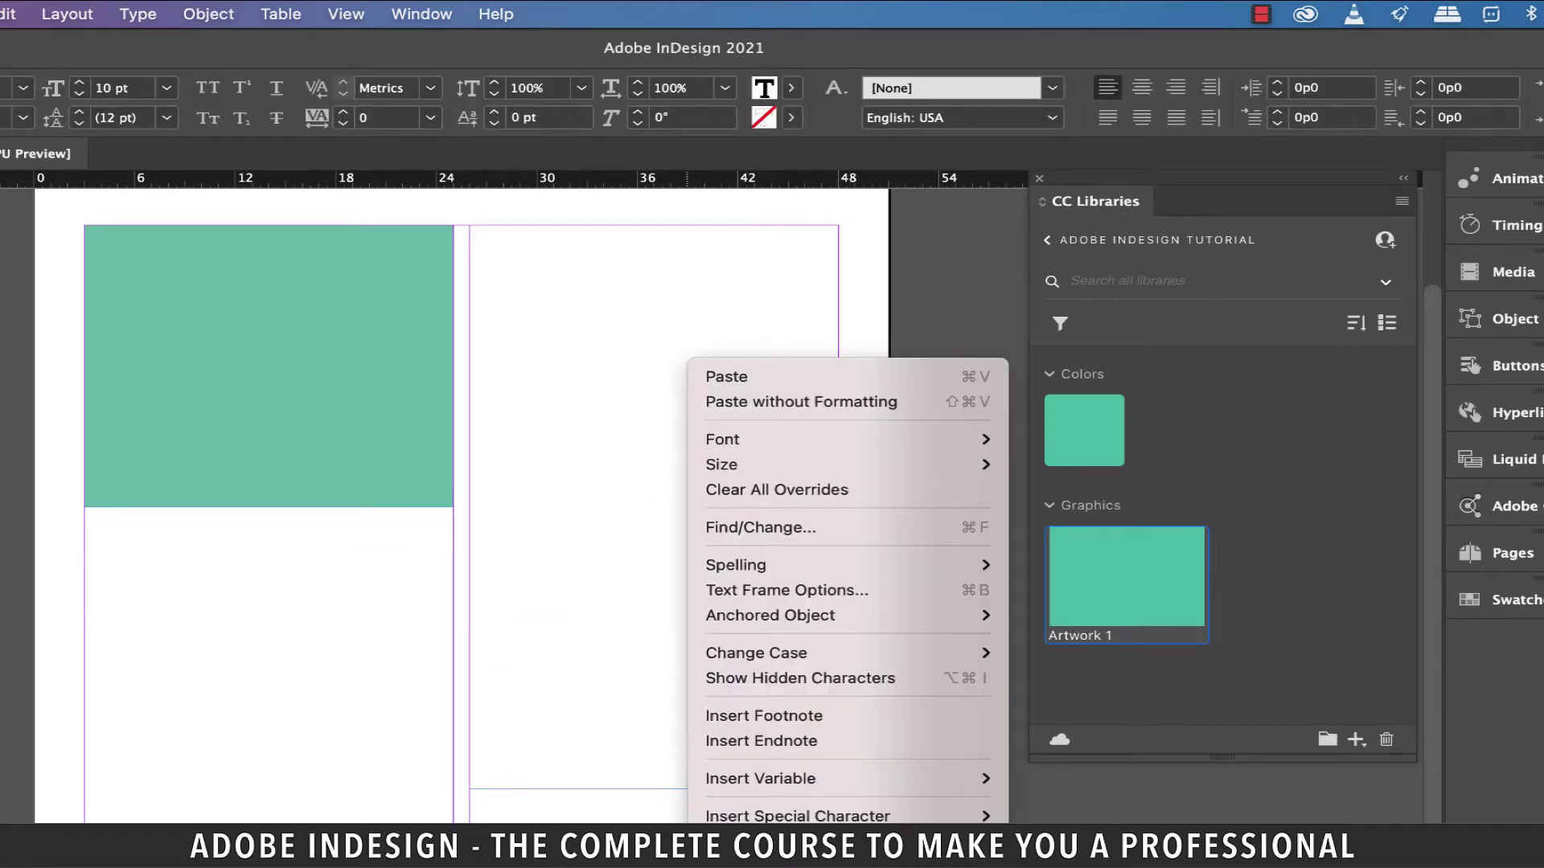
left_click(796, 858)
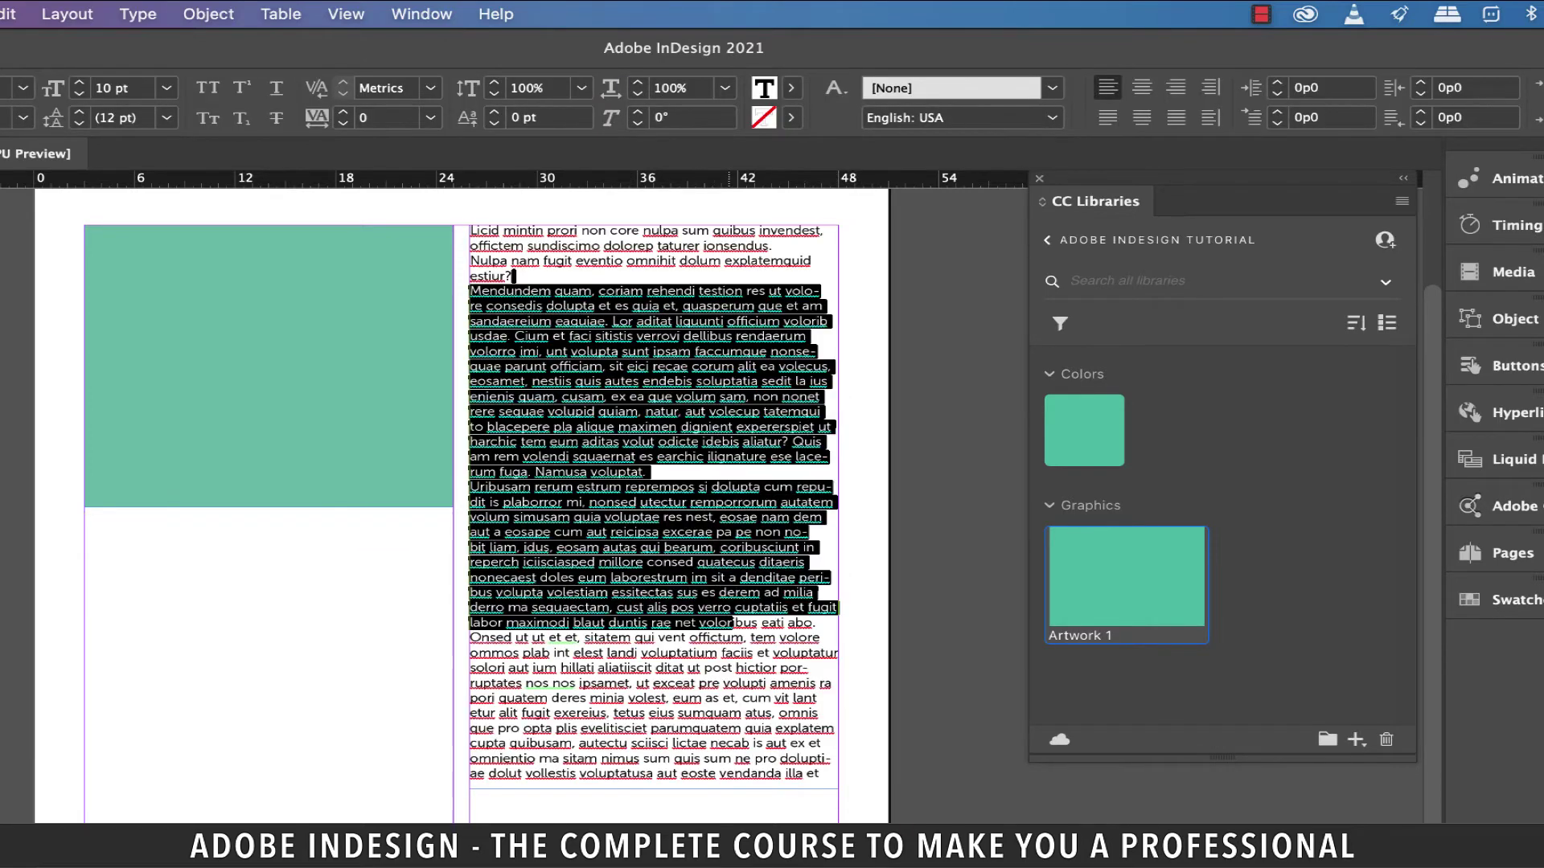
left_click_drag(515, 277, 896, 774)
key("BackSpace")
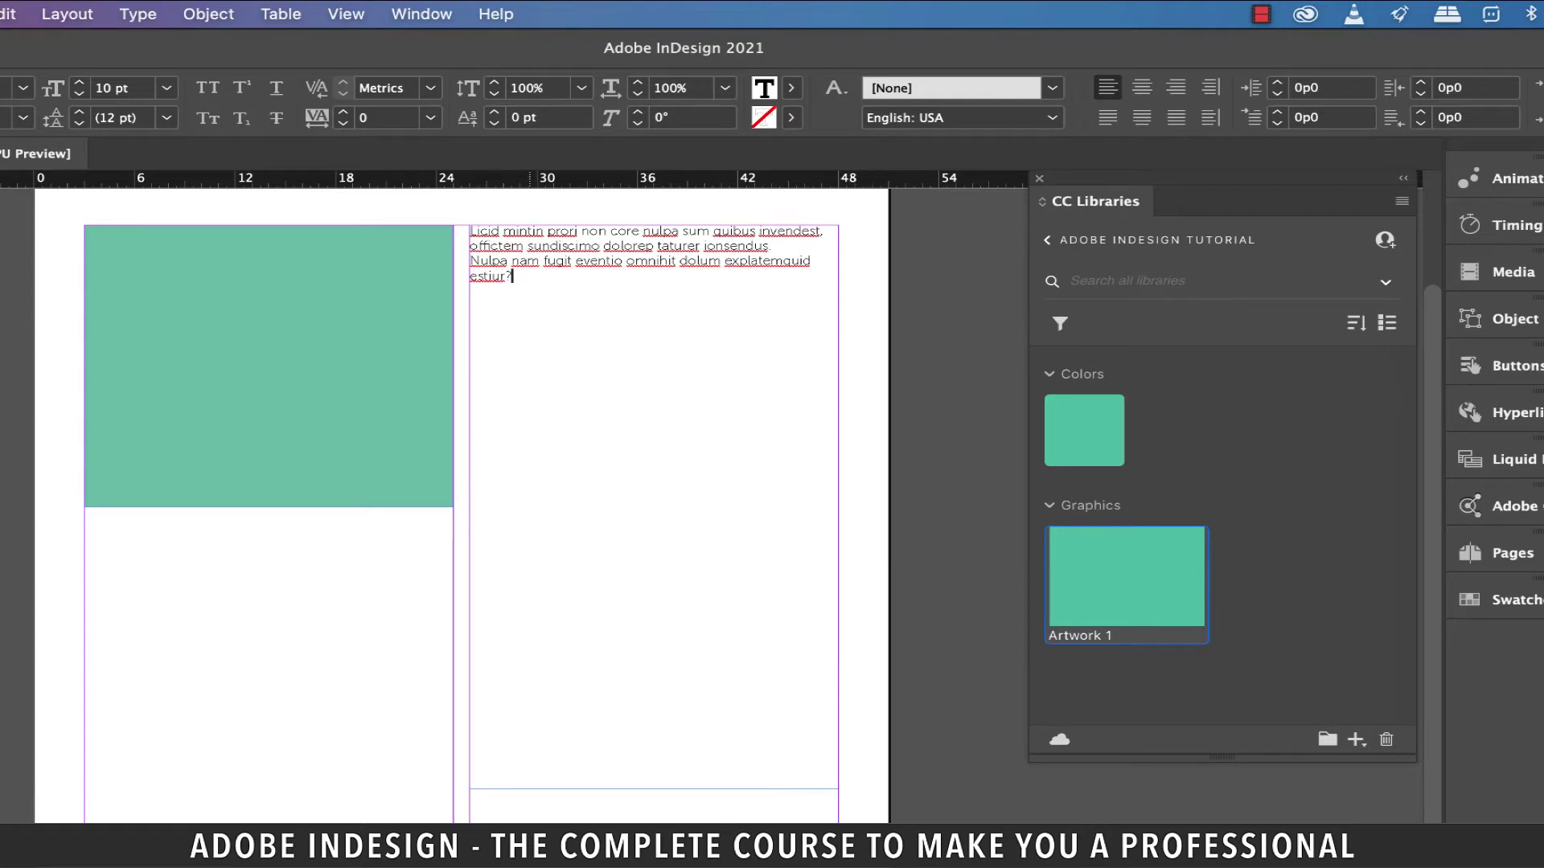
Step: Set the remaining text to a bold pixel-style font at 24 pt
key("ctrl+a")
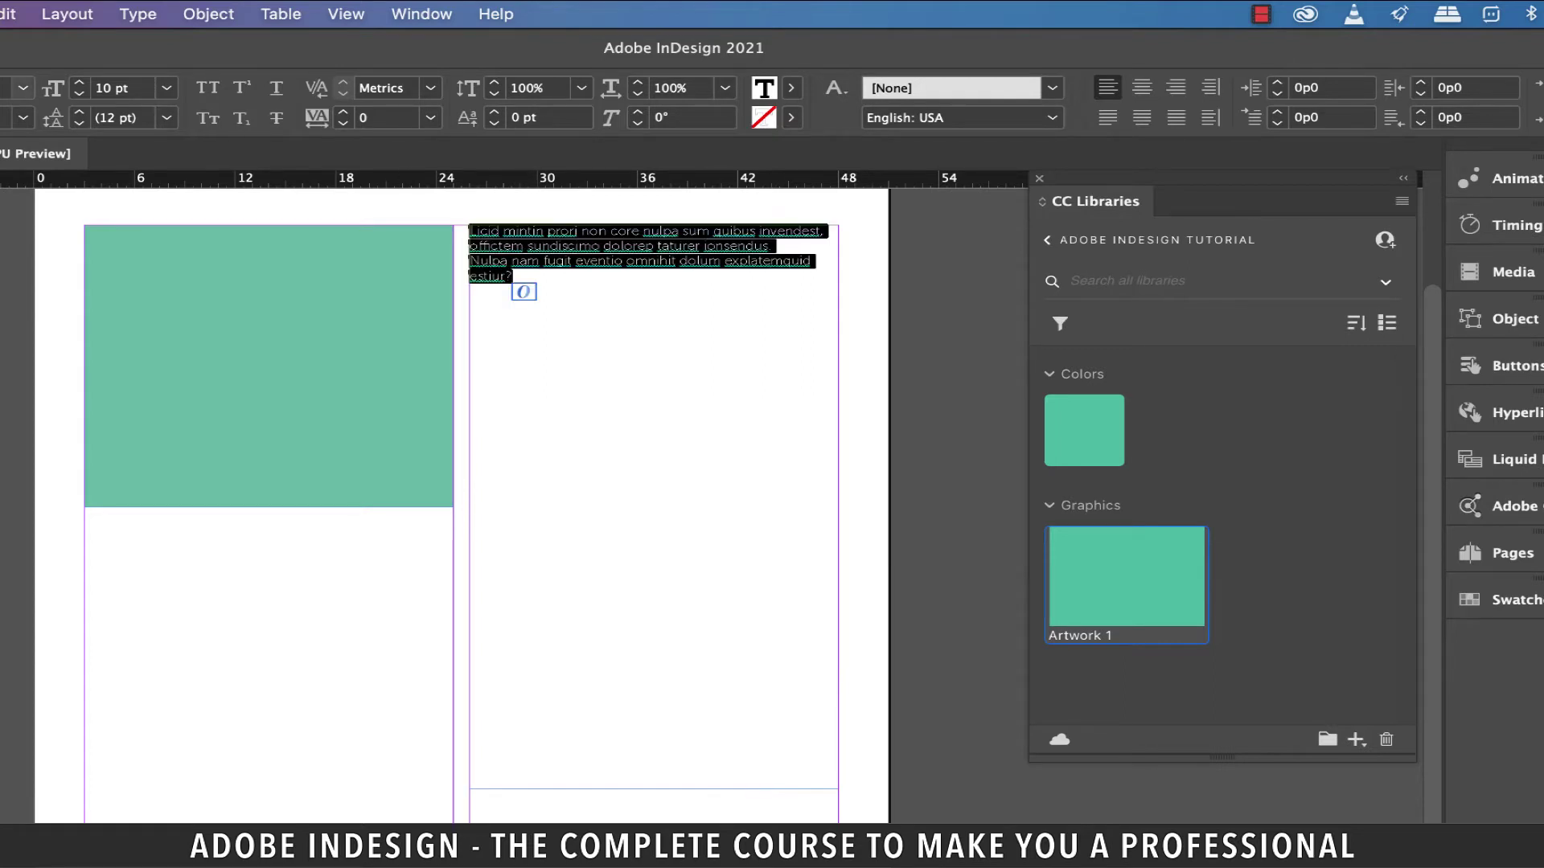
left_click(22, 88)
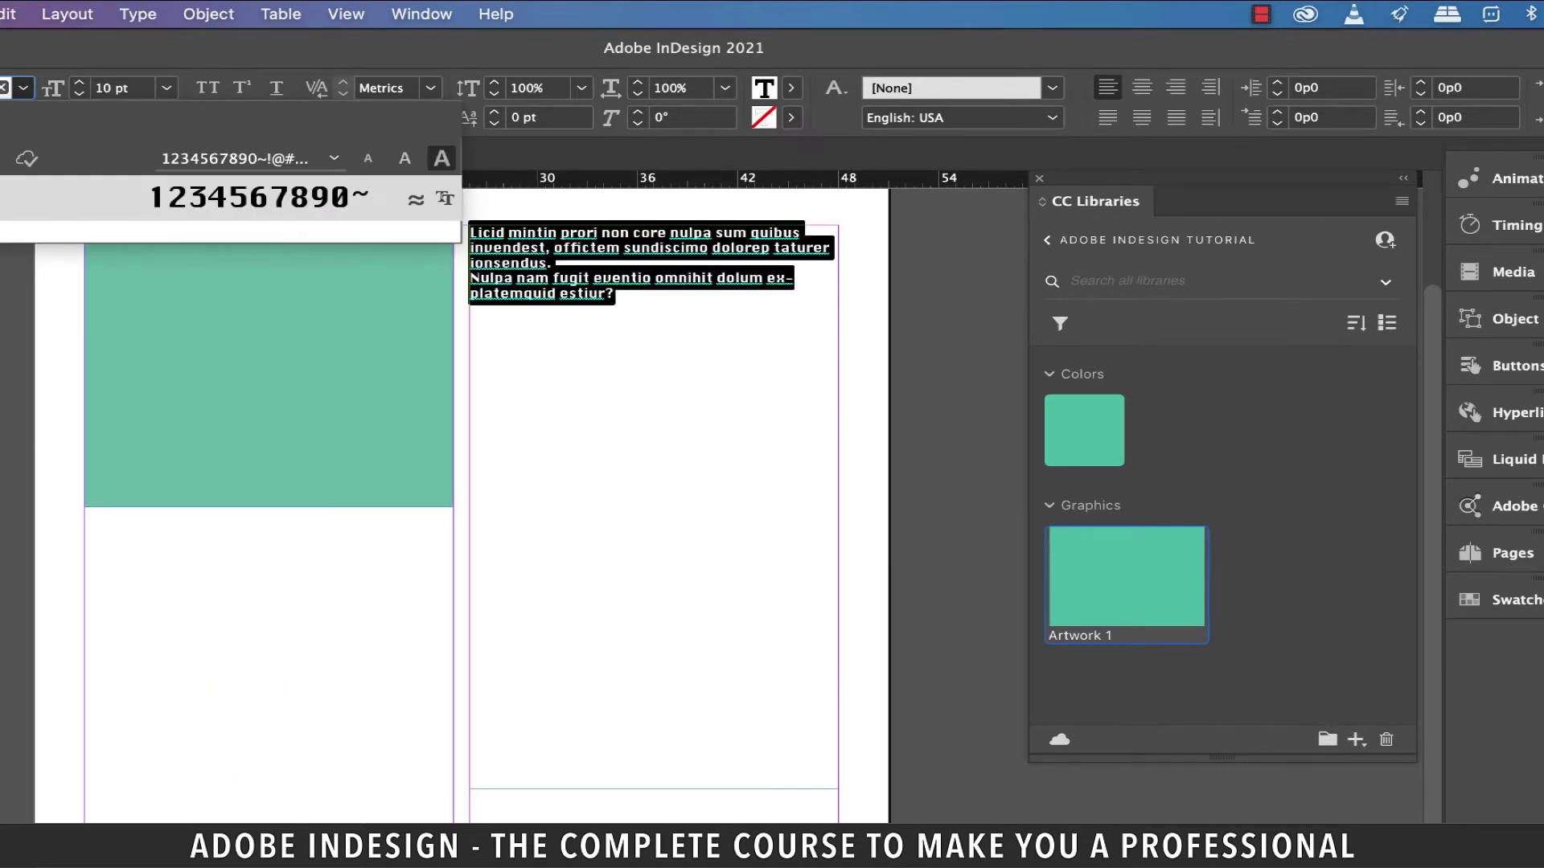
key("Return")
key("ctrl+shift+period")
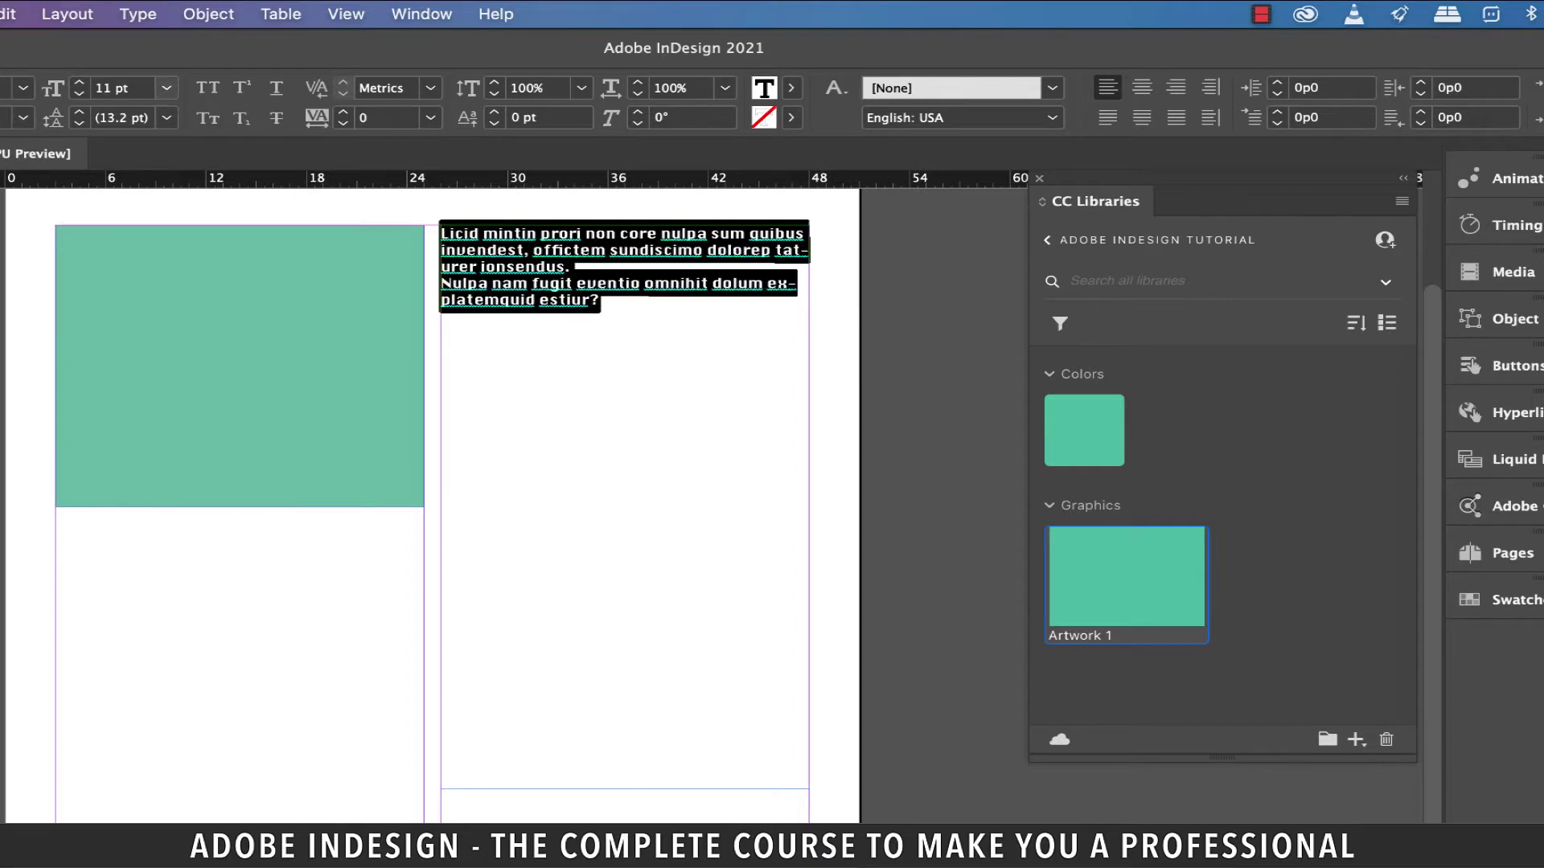
left_click(164, 87)
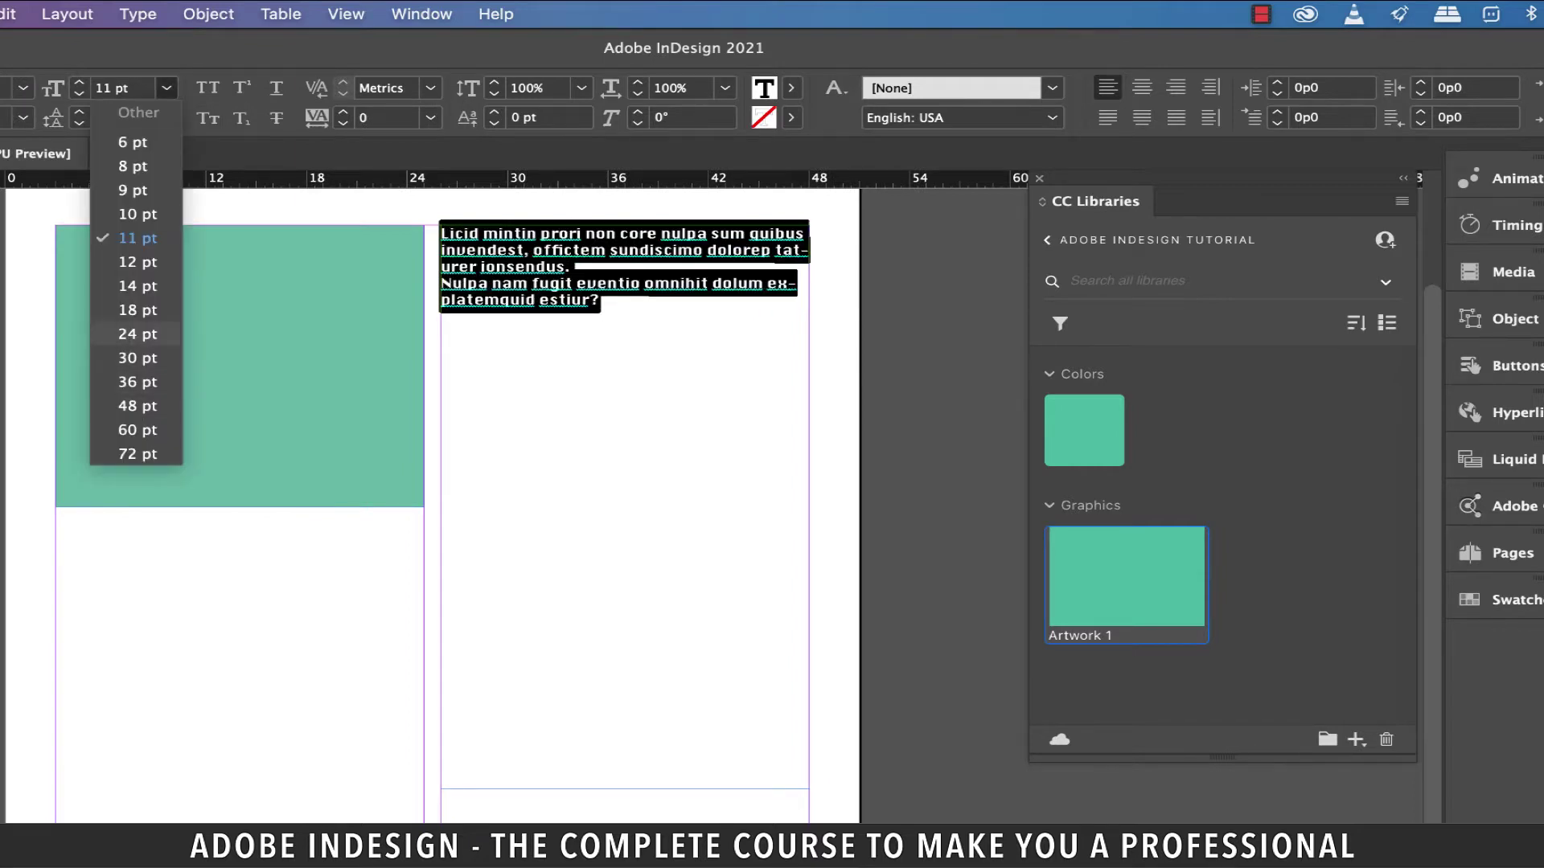
left_click(120, 334)
key("ctrl+shift+a")
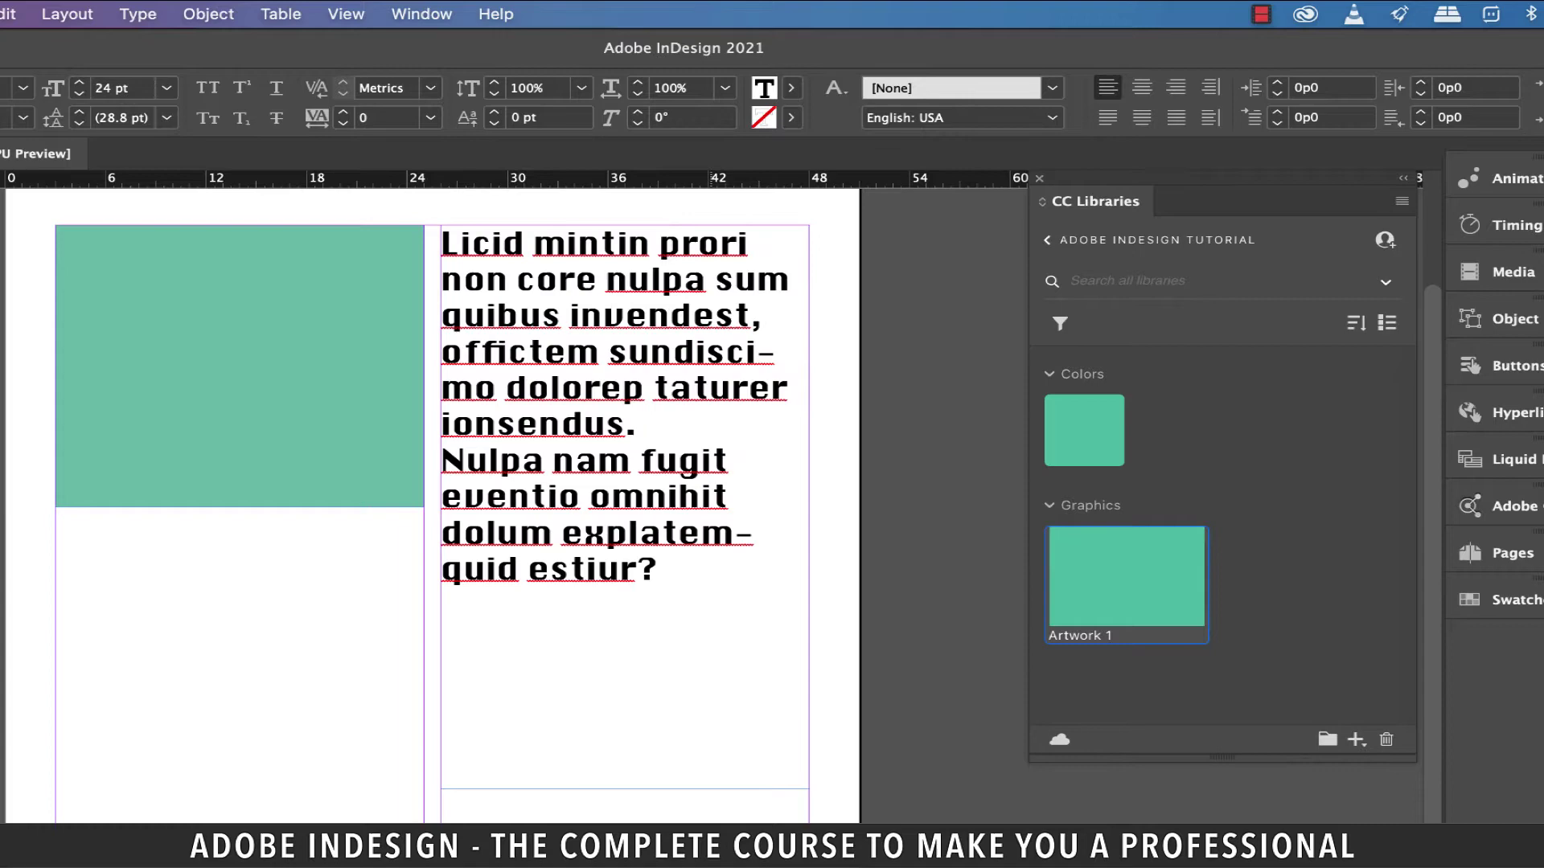
Step: Colour all the paragraph text red with the red swatch
key("ctrl+a")
left_click(791, 87)
left_click(621, 308)
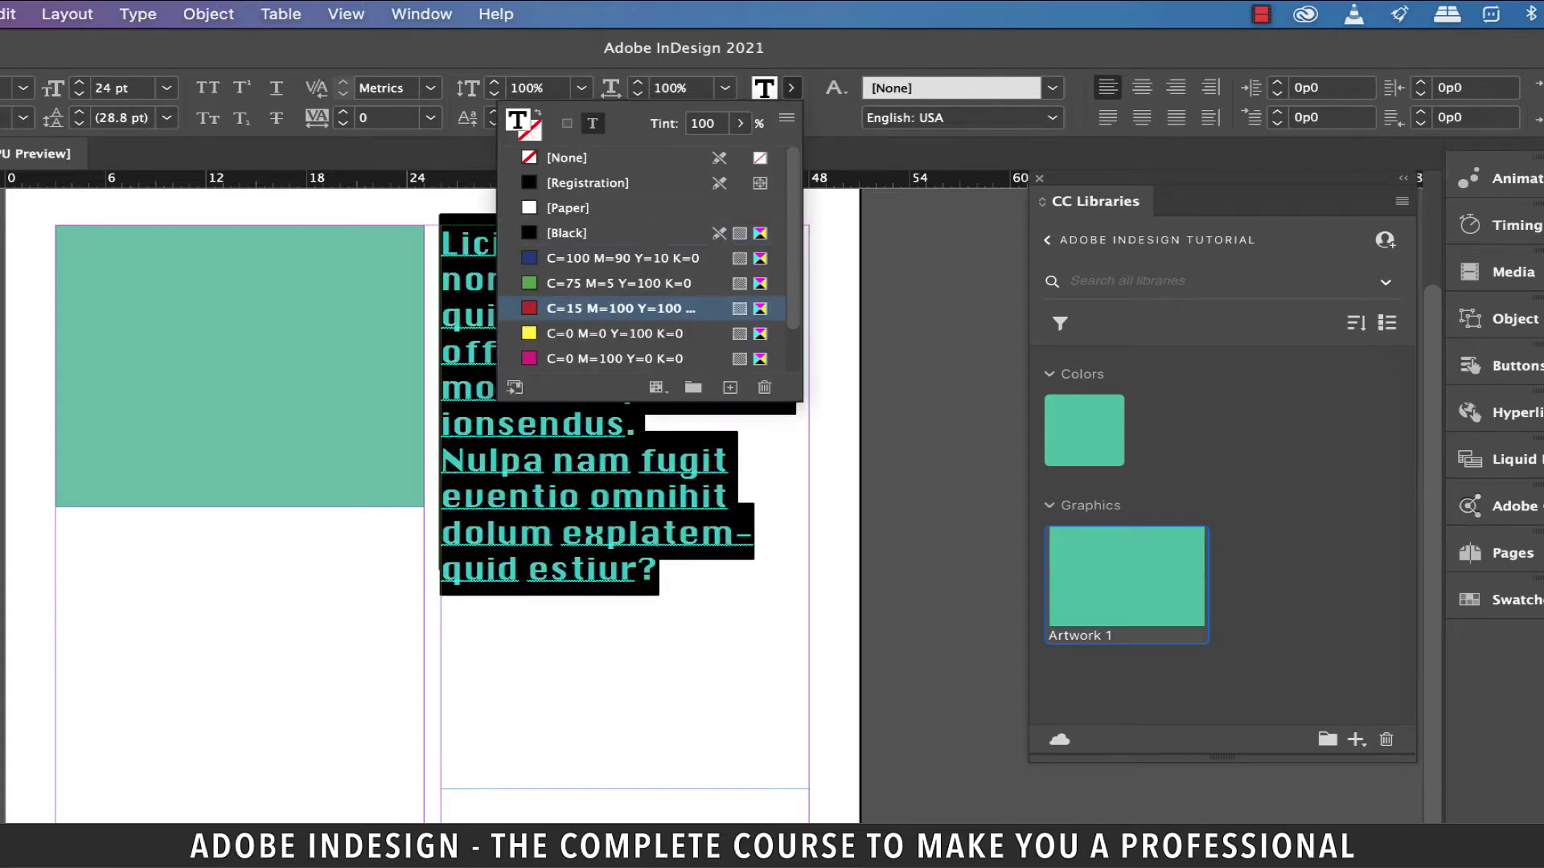
left_click(635, 567)
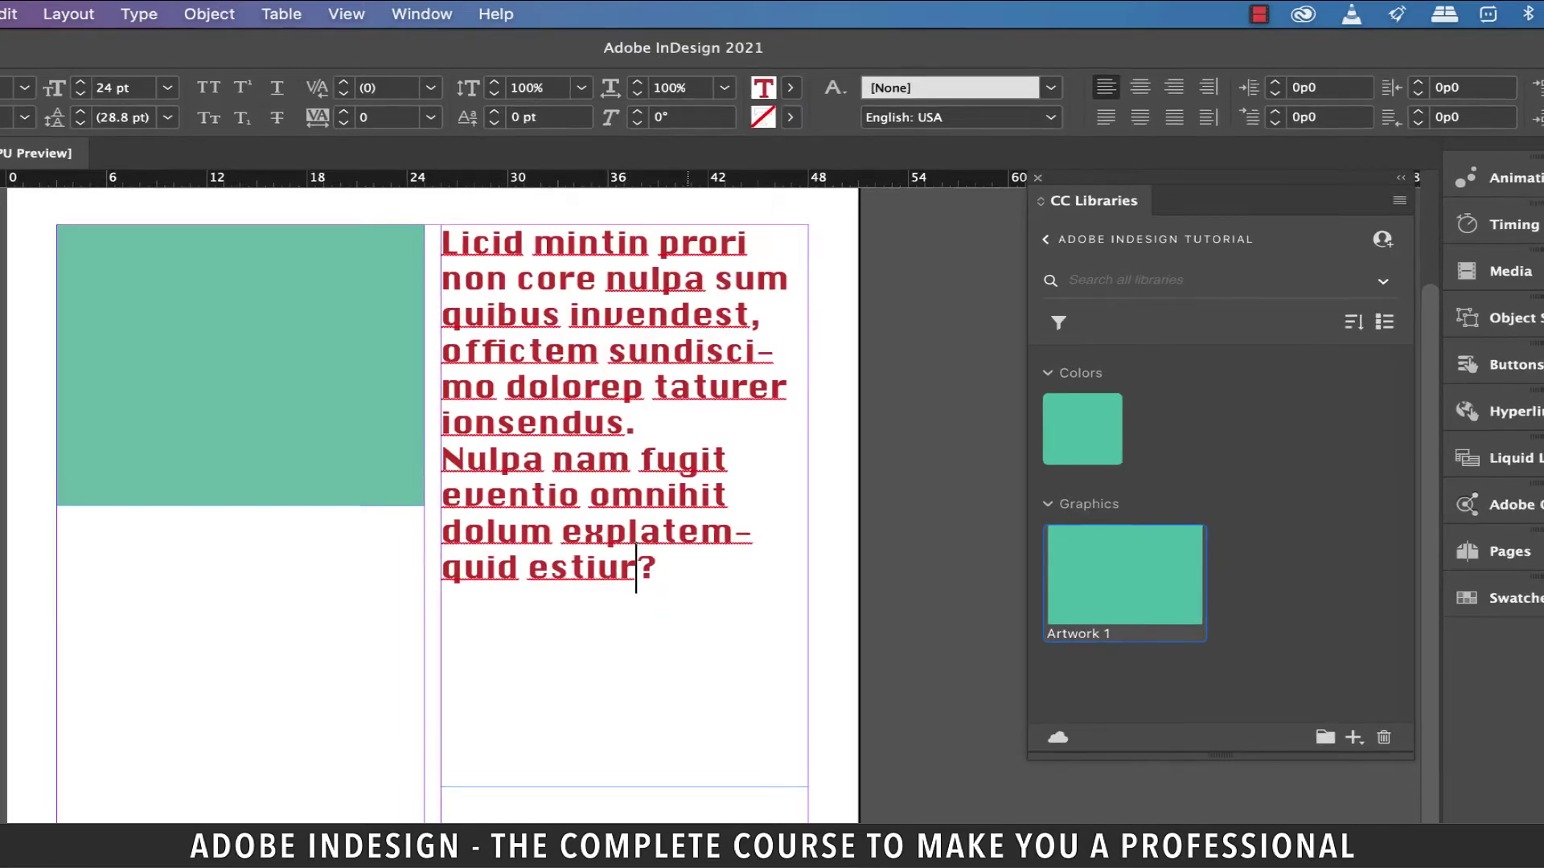
key("ctrl+a")
Step: Create a paragraph style from the text in the Paragraph Styles panel and name it 'heading'
left_click(448, 10)
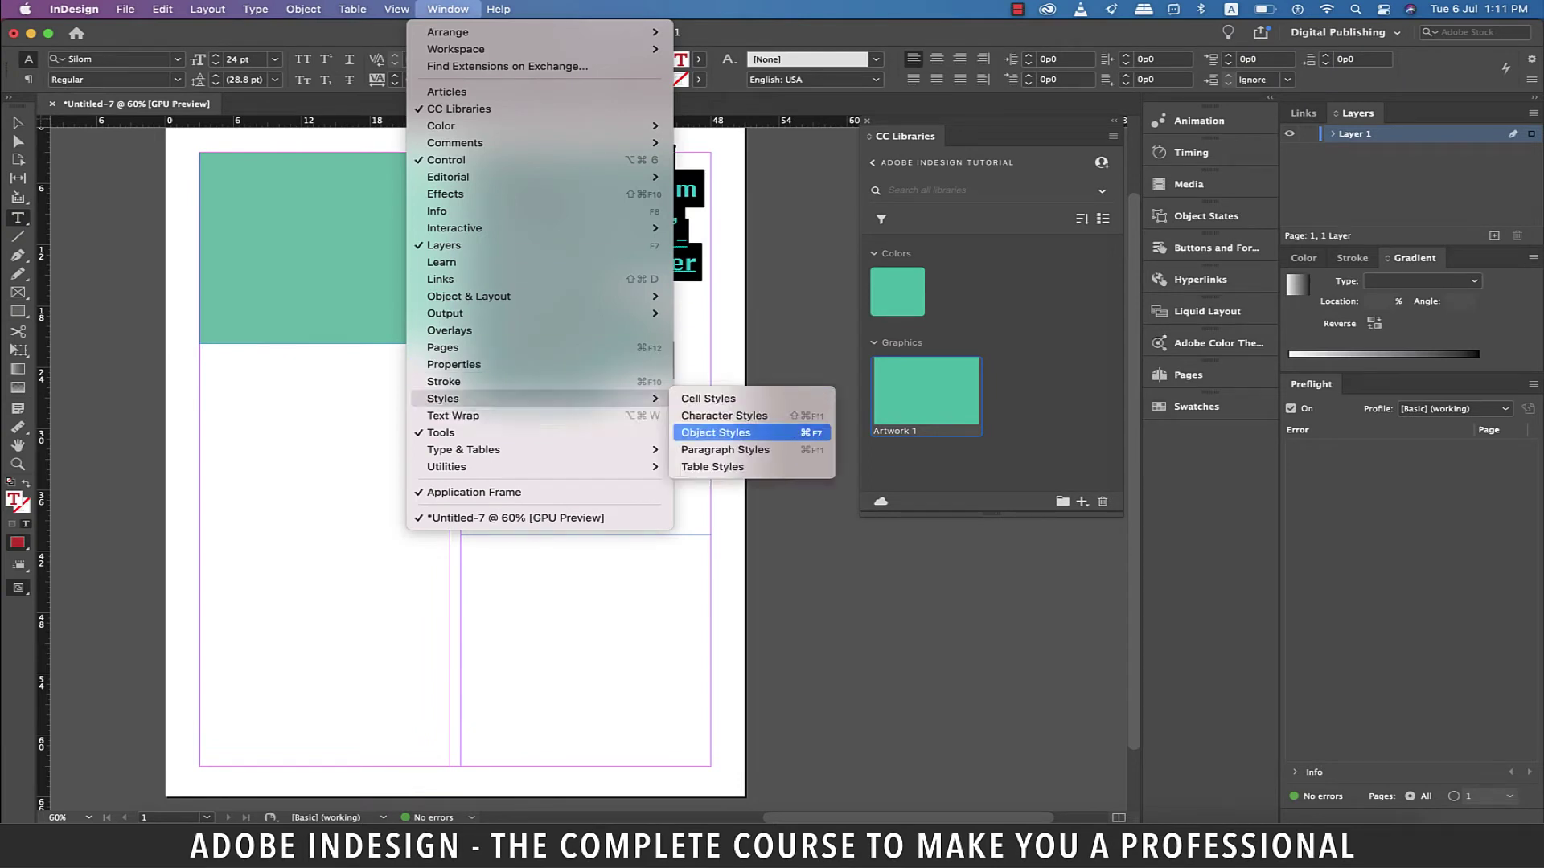
left_click(725, 448)
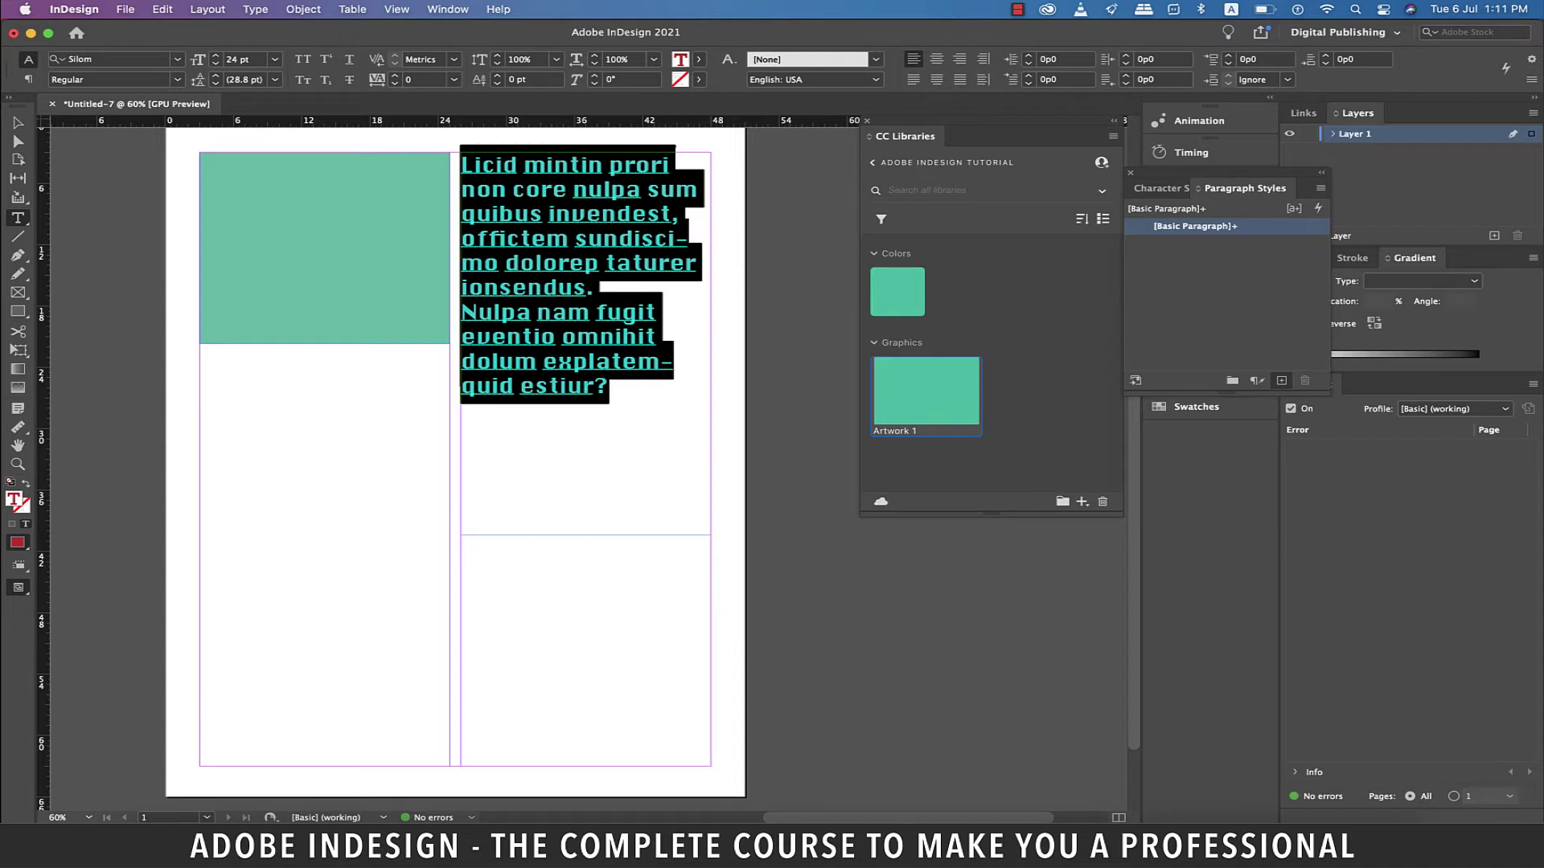
left_click(1281, 381)
left_click_drag(1244, 188, 319, 437)
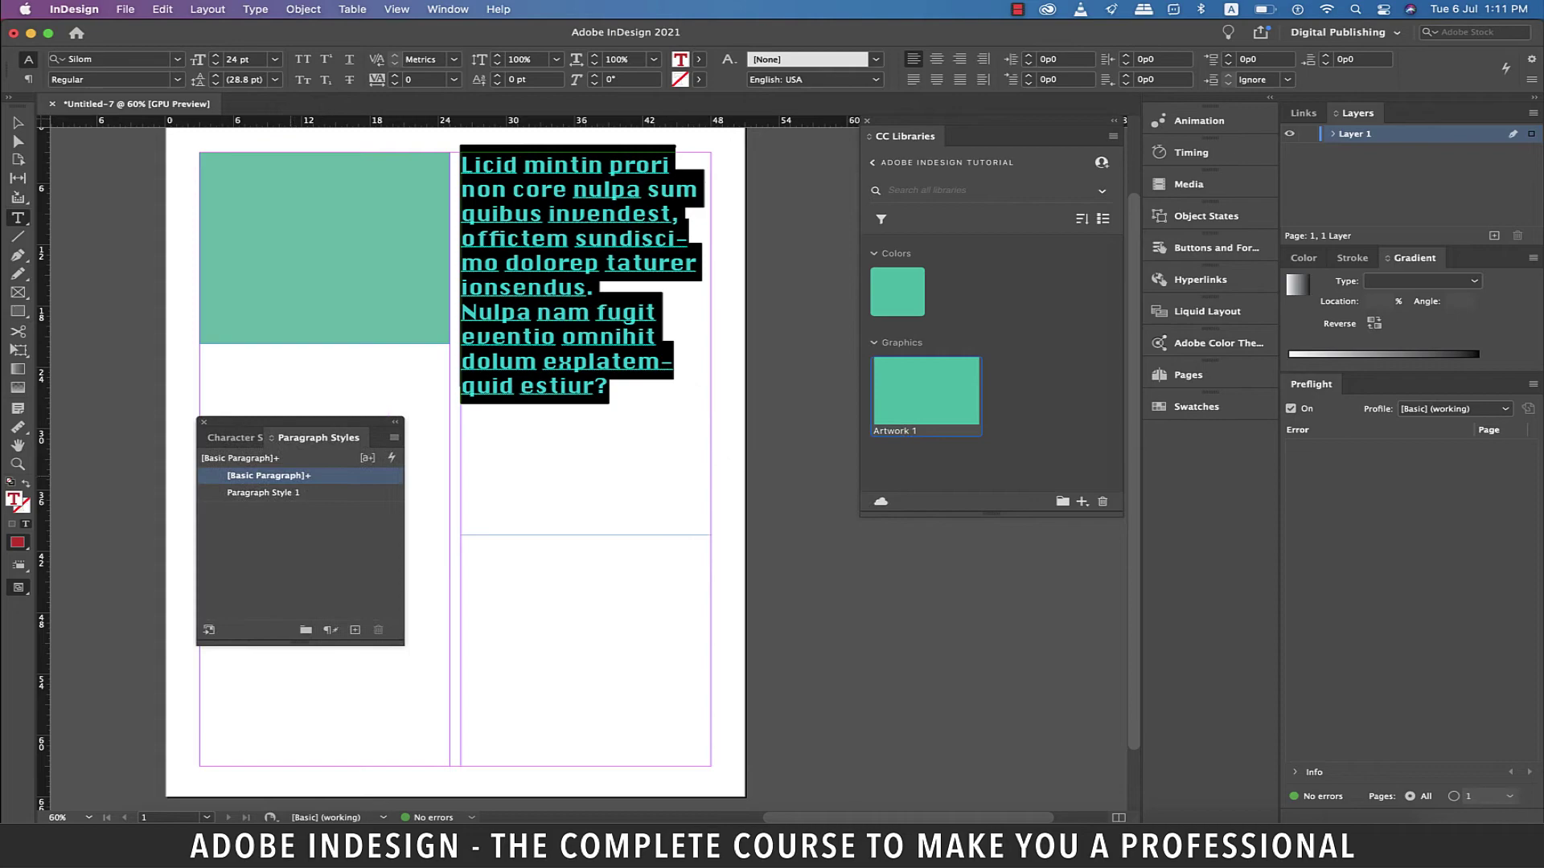
left_click(263, 493)
type("heading")
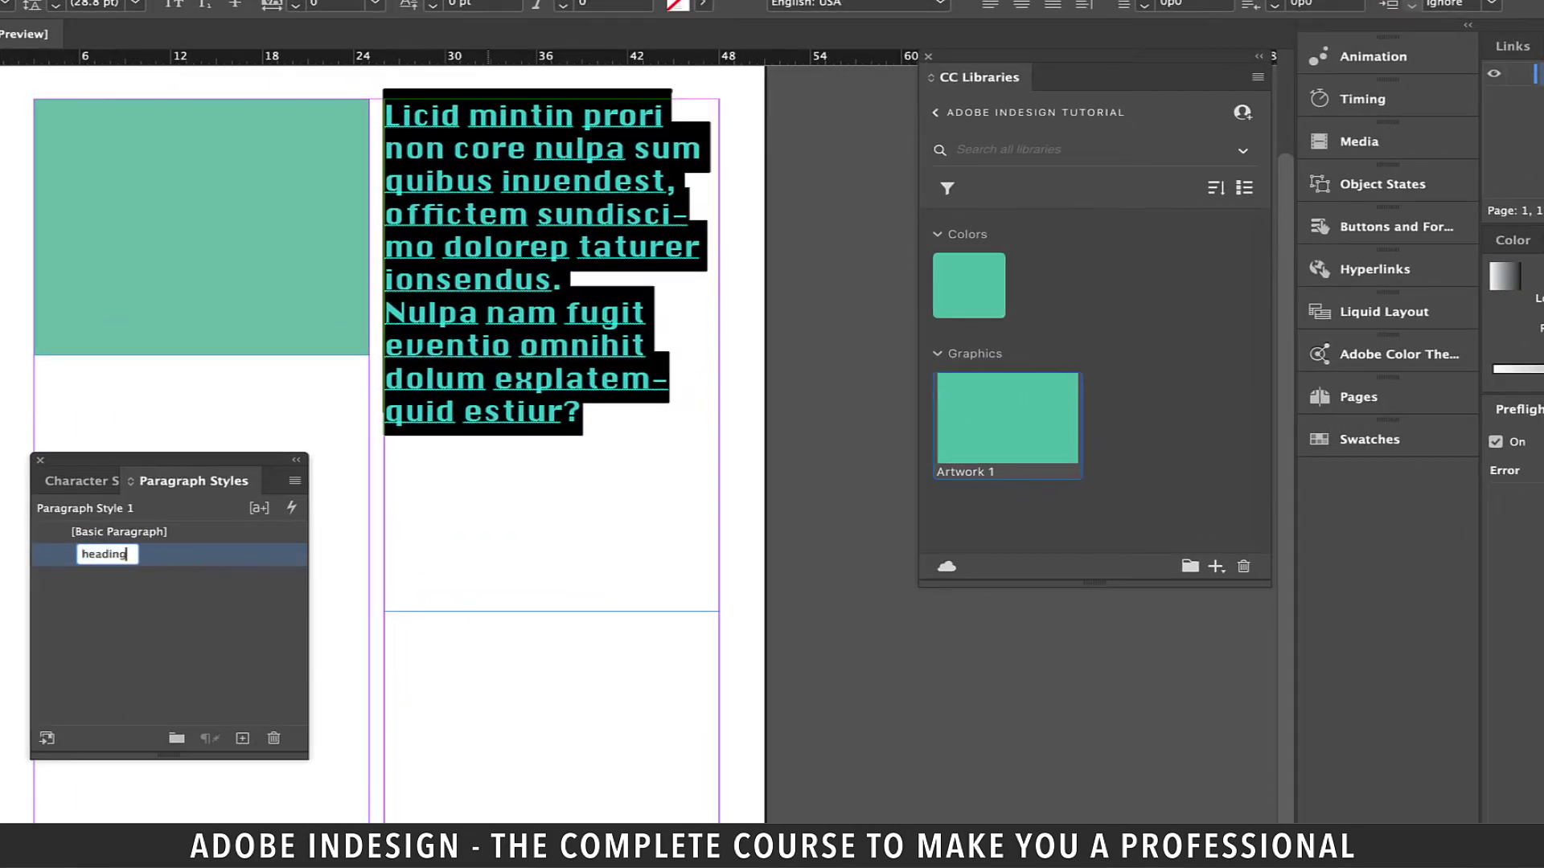
key("Return")
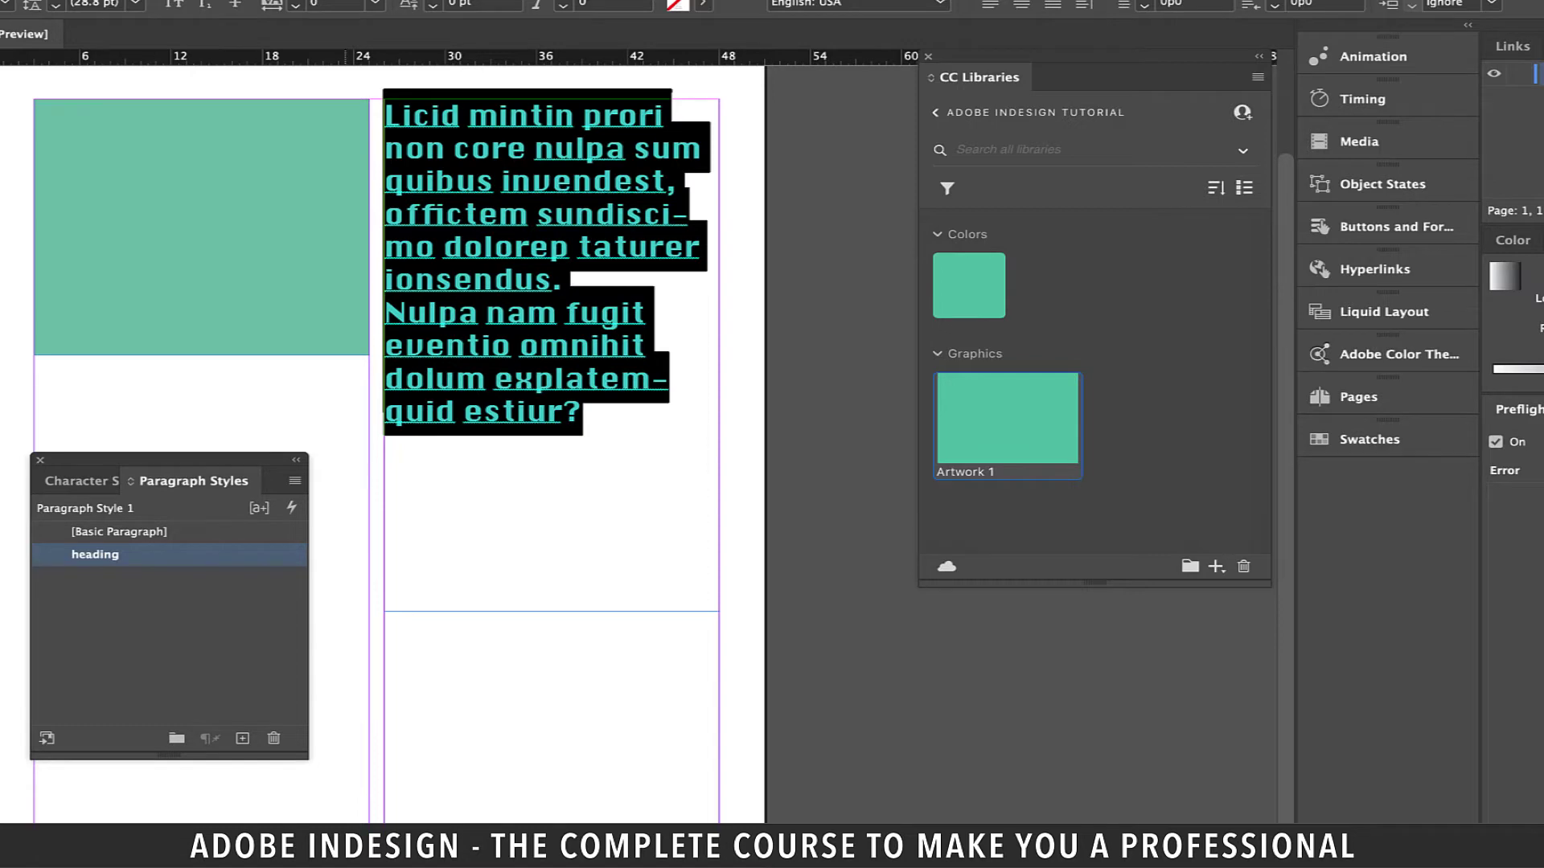
key("Escape")
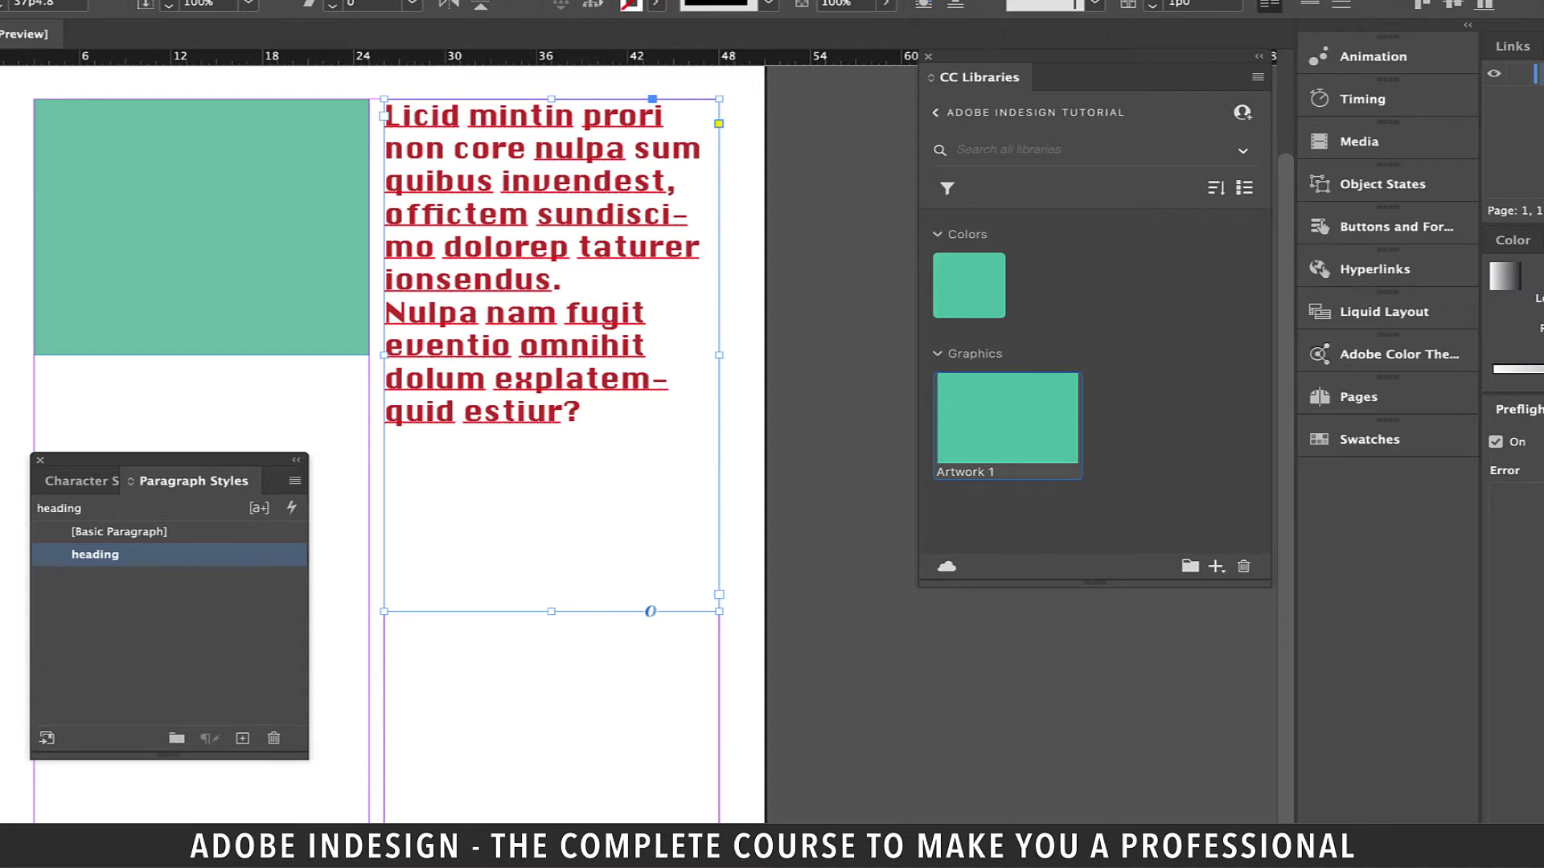
Step: Add the 'heading' paragraph style to the Adobe InDesign Tutorial library
left_click(1216, 566)
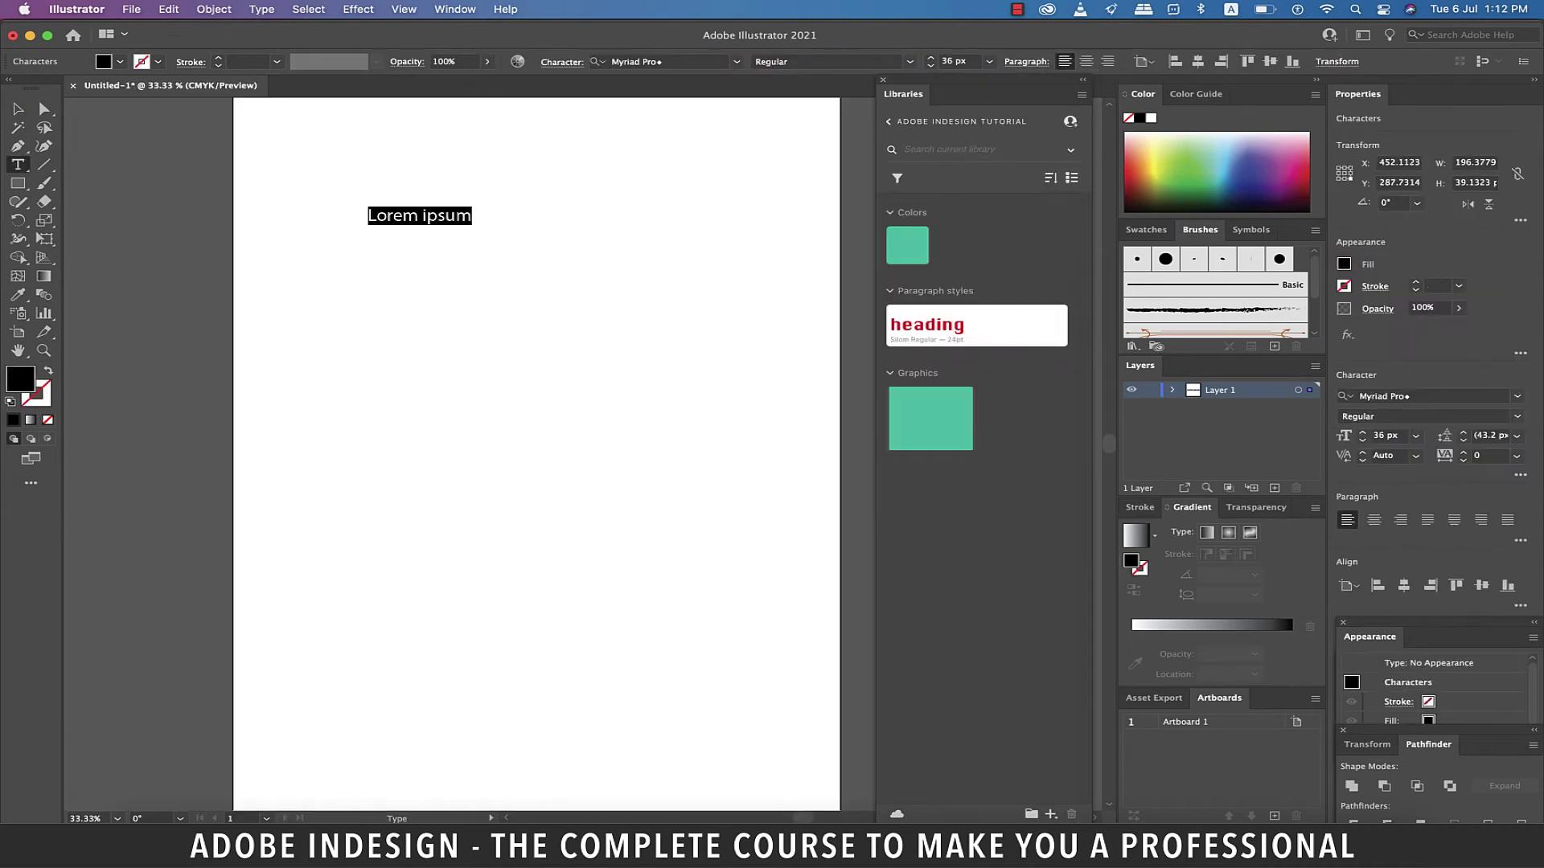
type("The quick brown fox jumped over the lazy do")
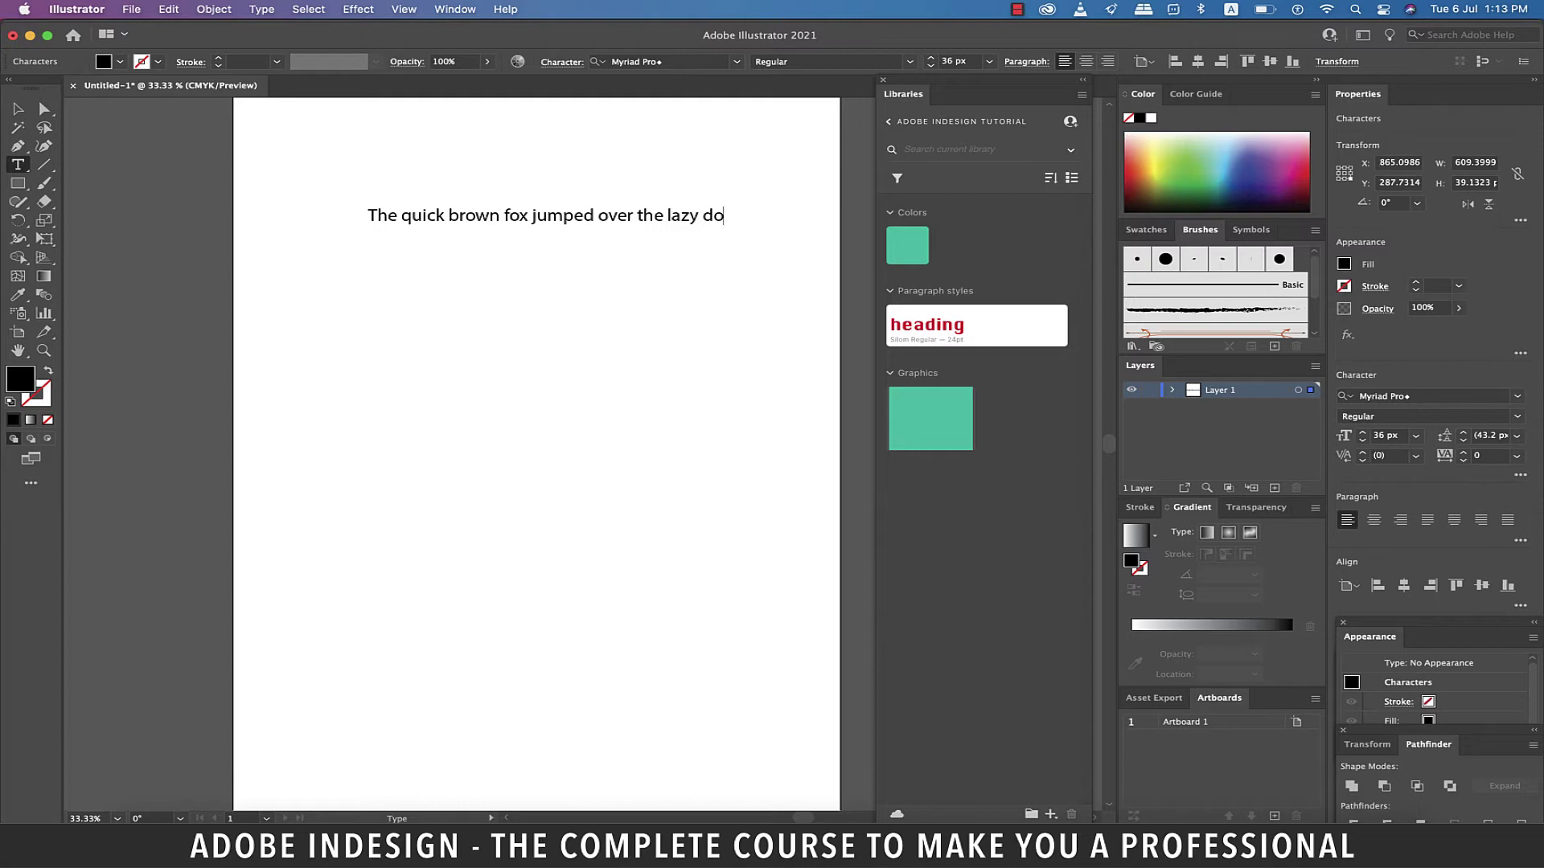
type("g")
Step: Apply the library's heading style to 'The quick brown fox jumped over the lazy dog'
key("Escape")
key("super+shift+a")
key("super+a")
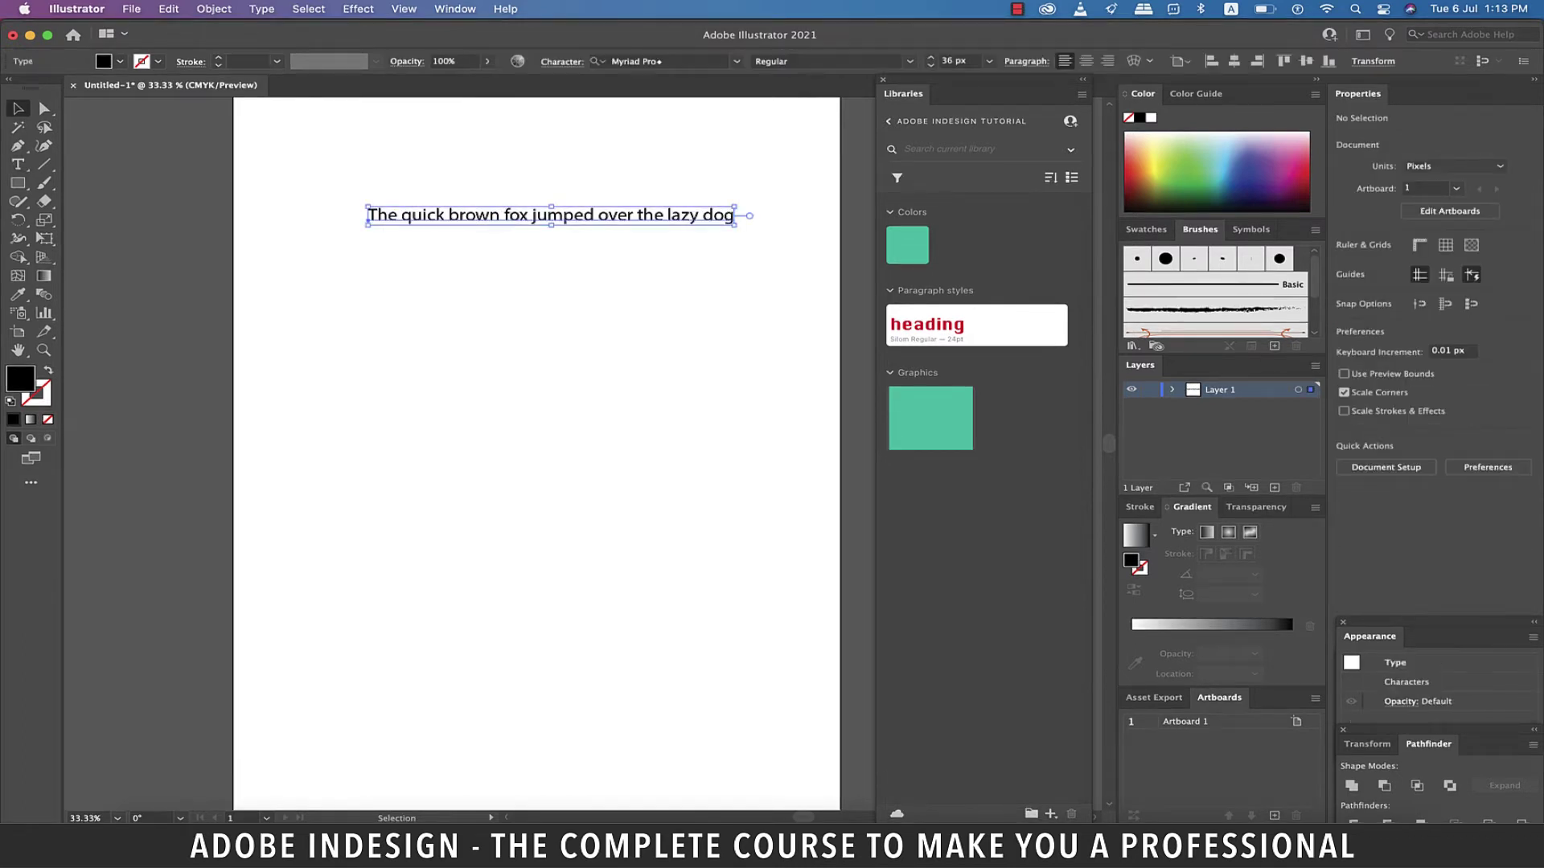
left_click(976, 324)
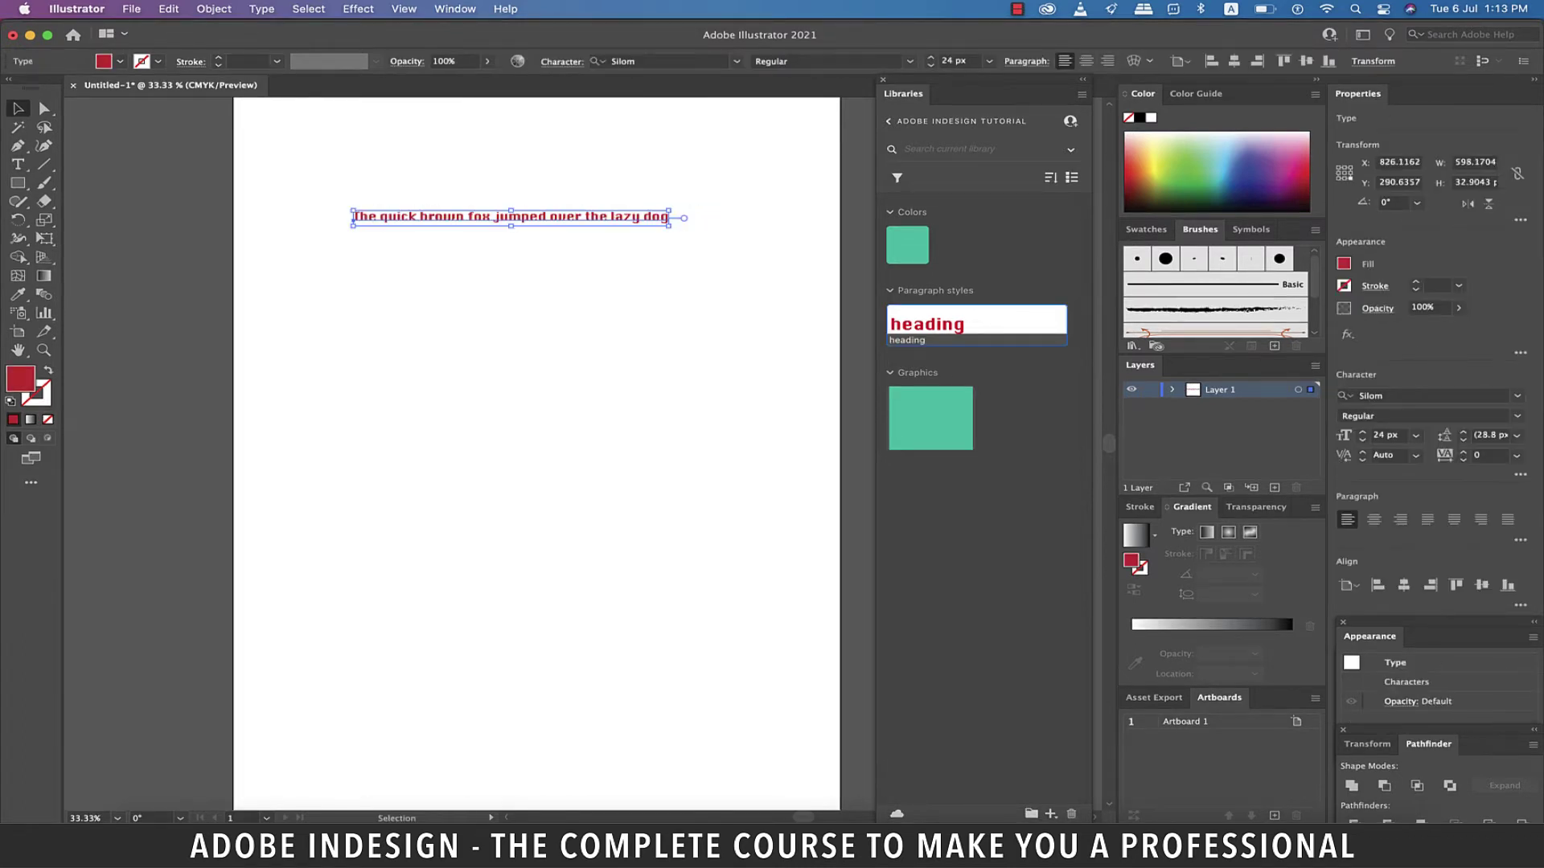
key("super+shift+a")
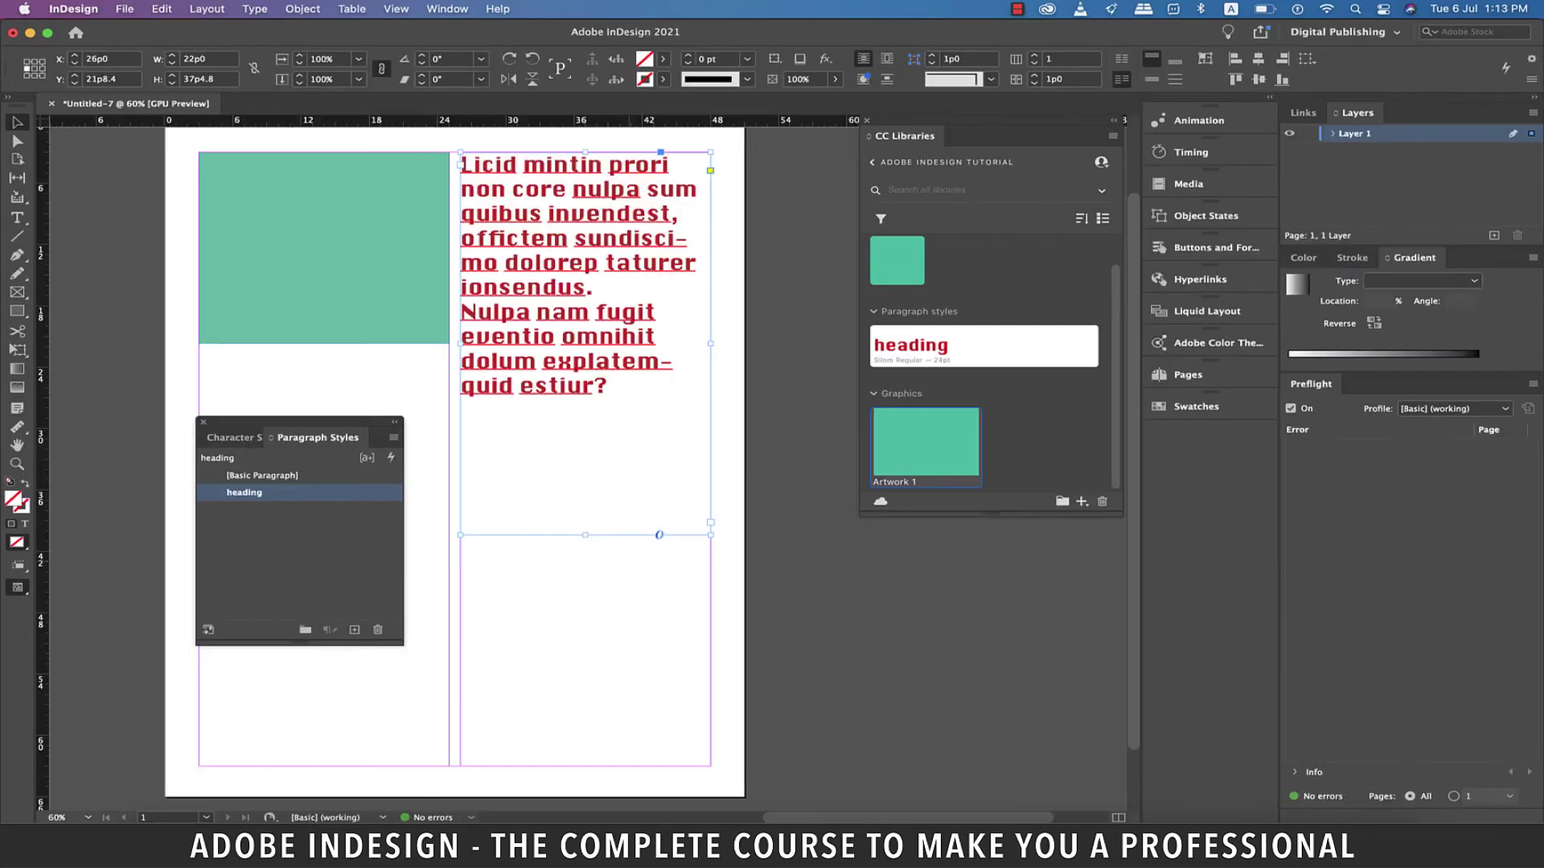
Step: Switch the tutorial library to List view and bring up the search scope choices
left_click(261, 476)
left_click(244, 492)
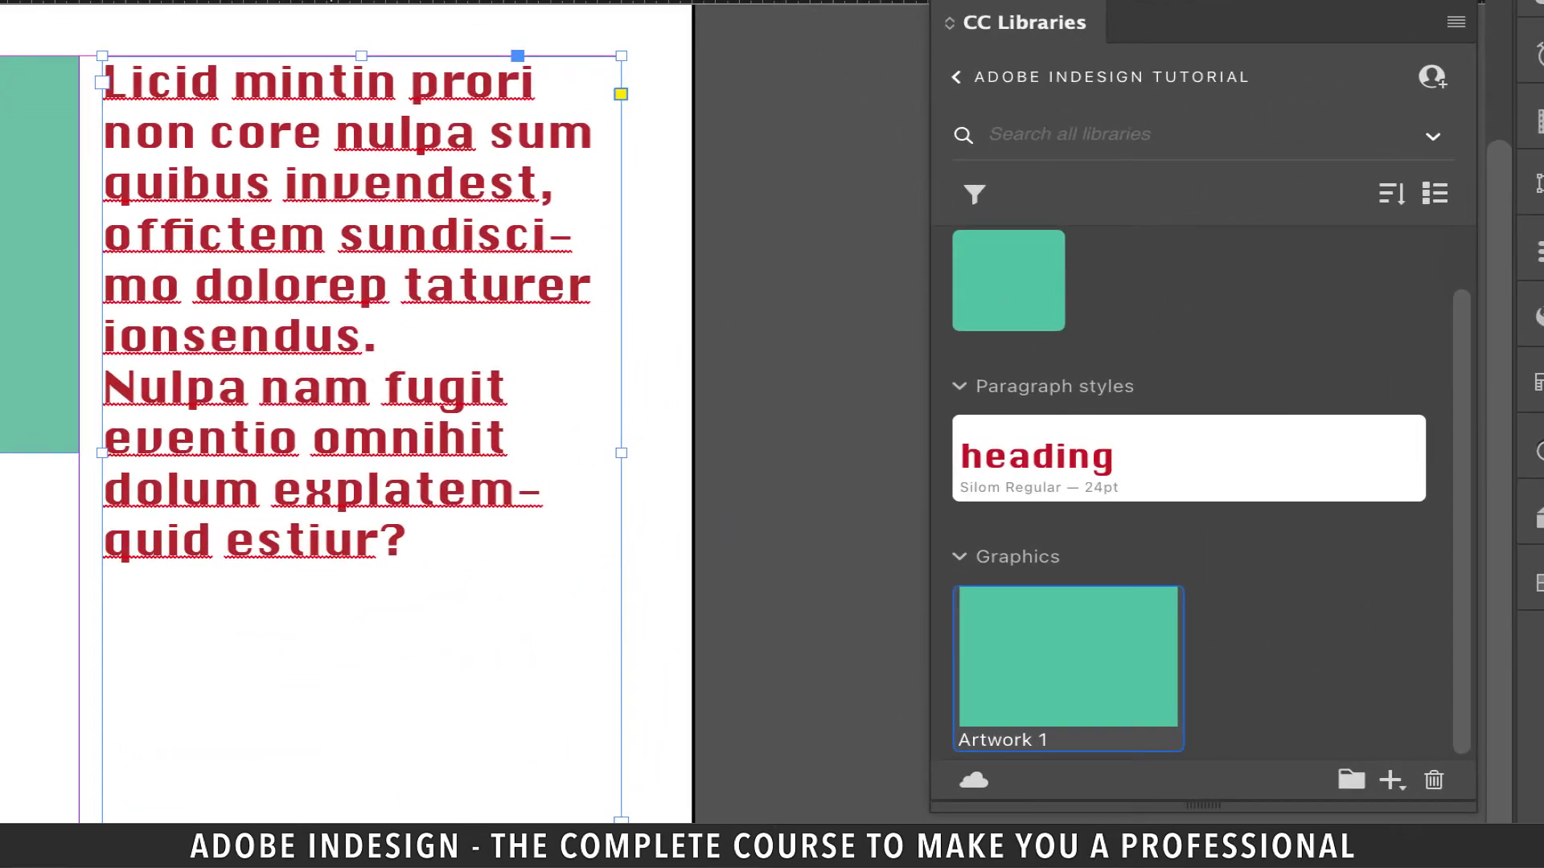
left_click(1149, 213)
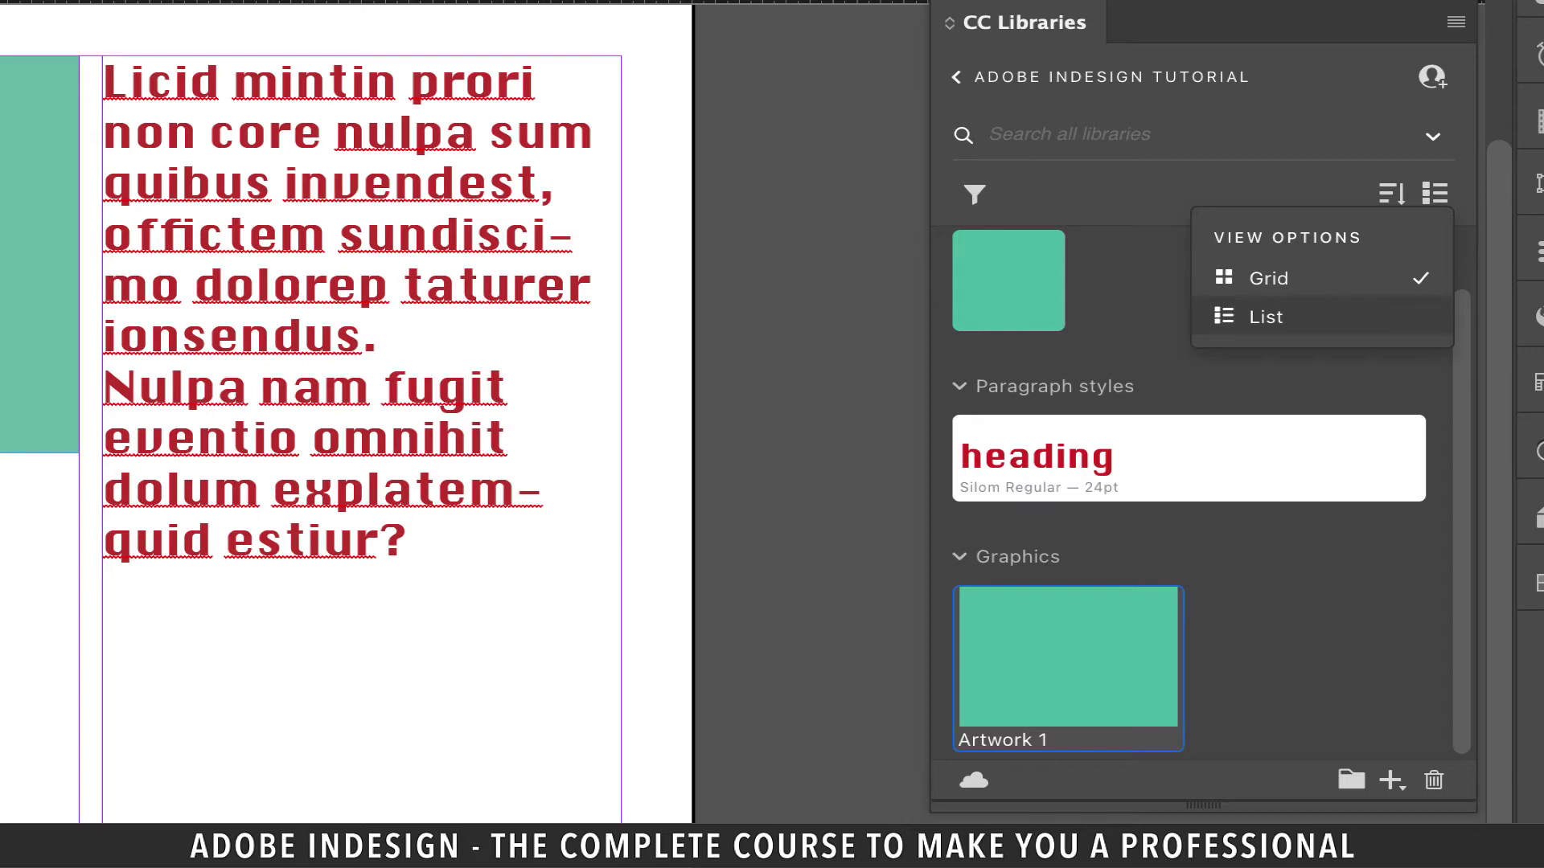
left_click(1265, 316)
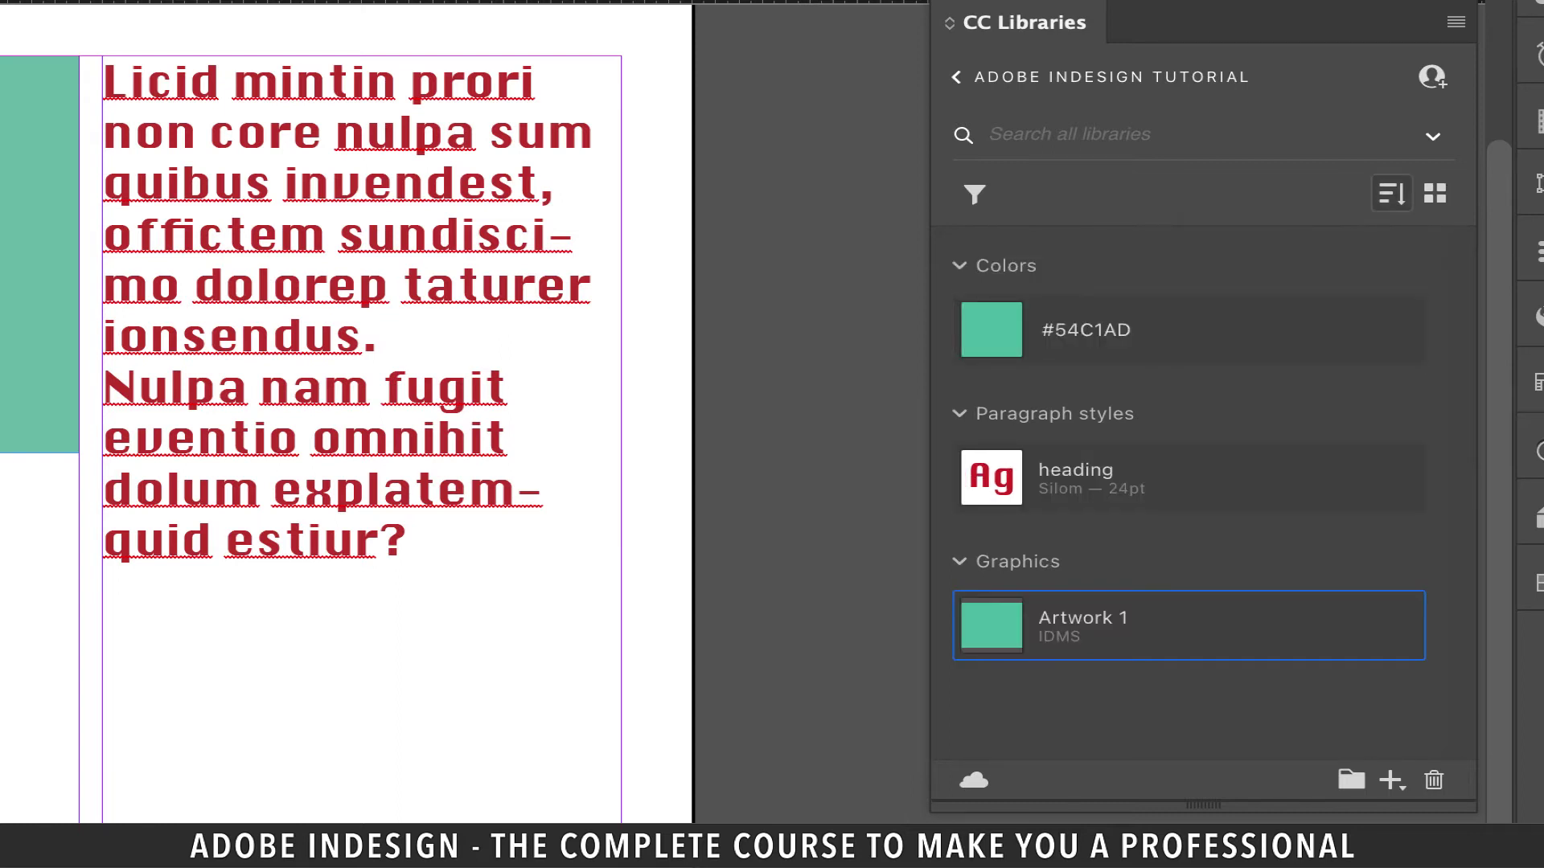
left_click(1433, 135)
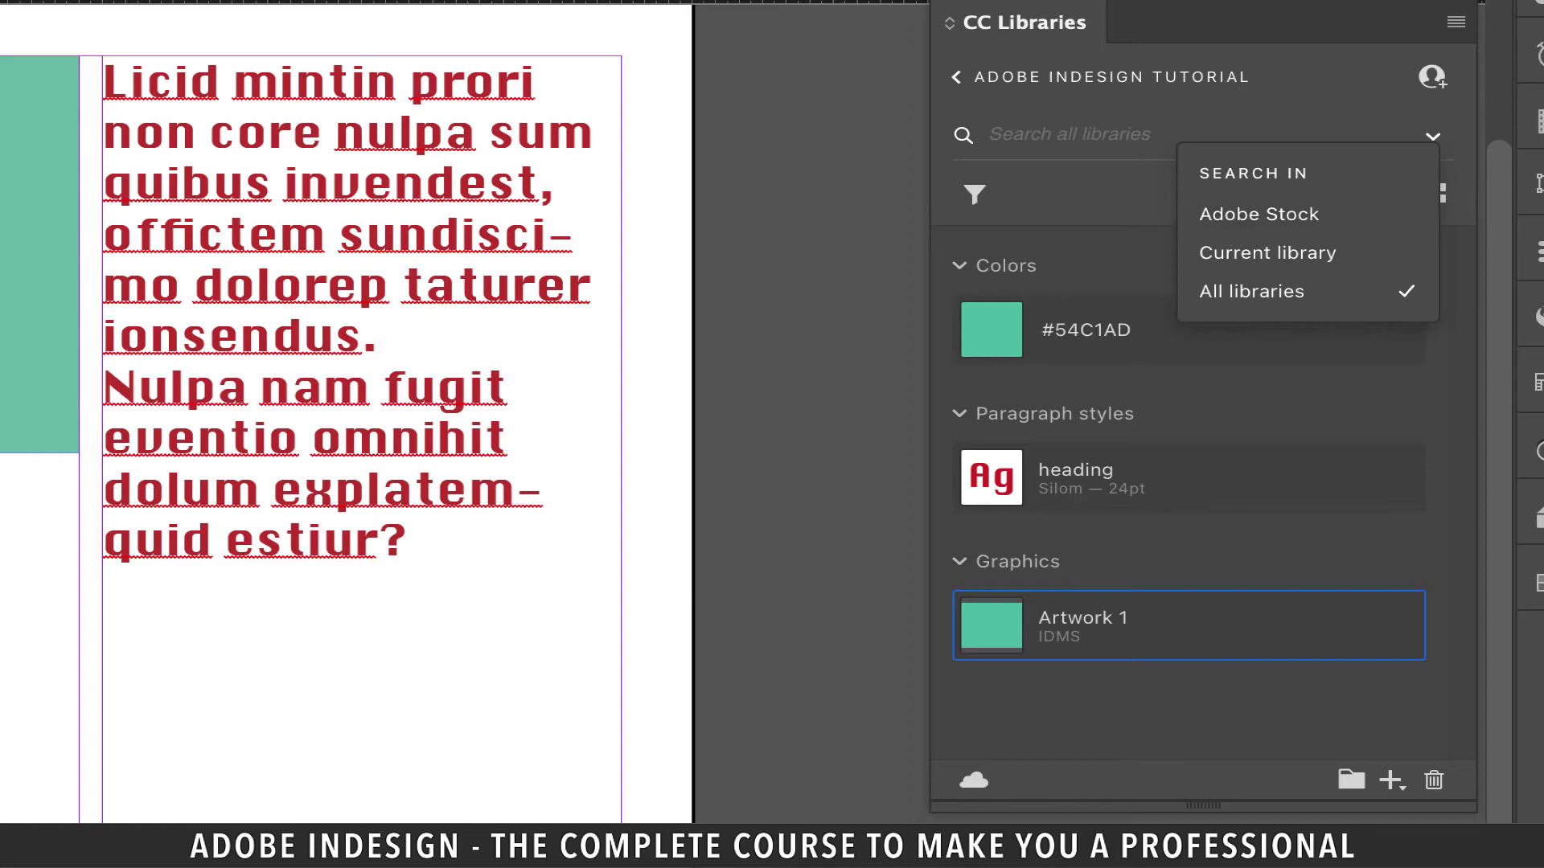
type("heading")
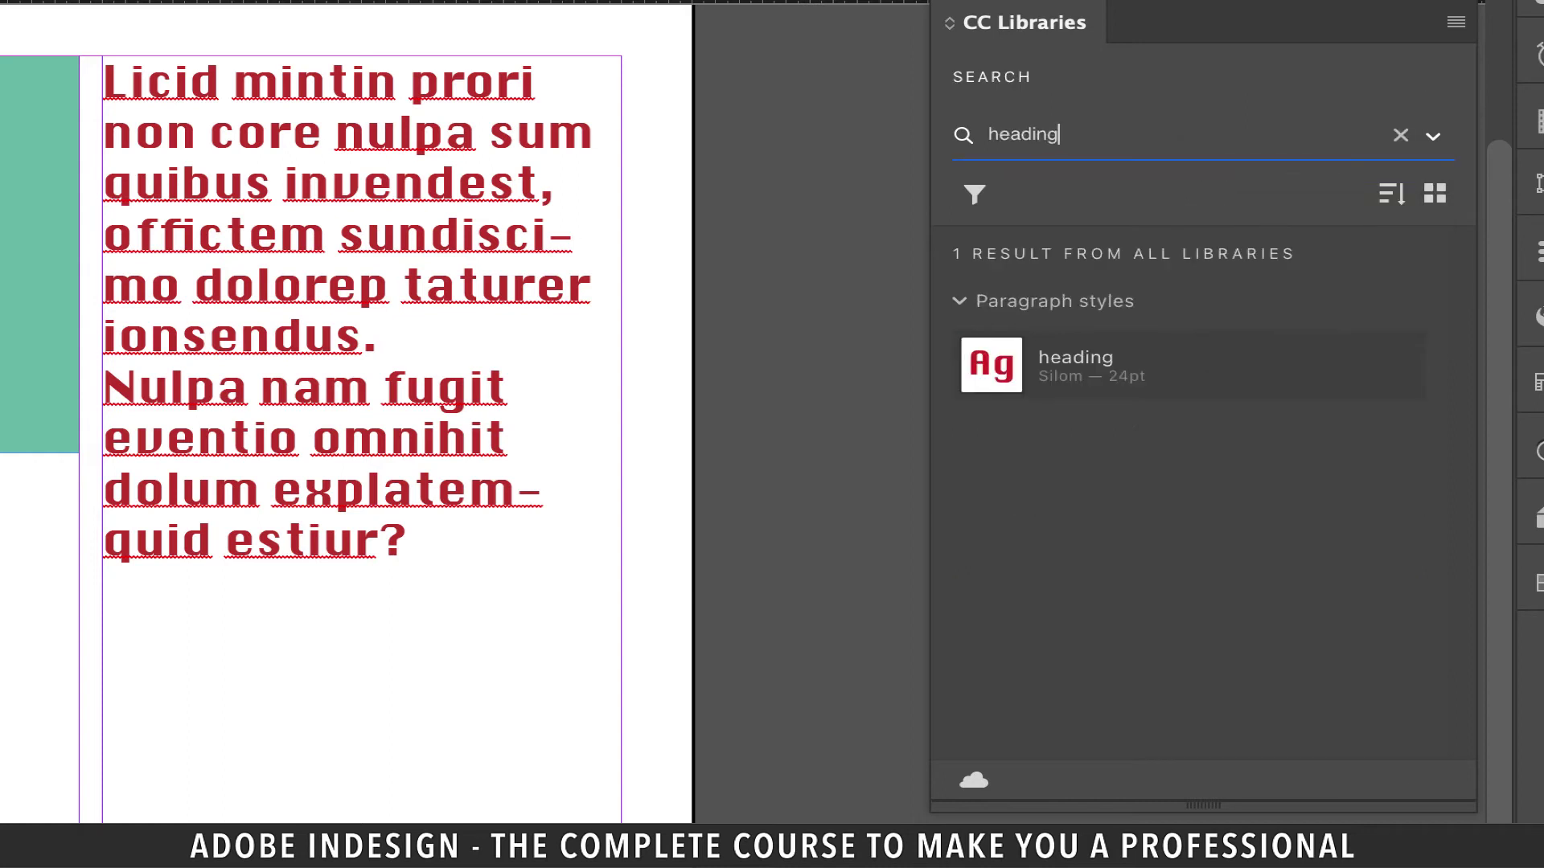
left_click(1401, 135)
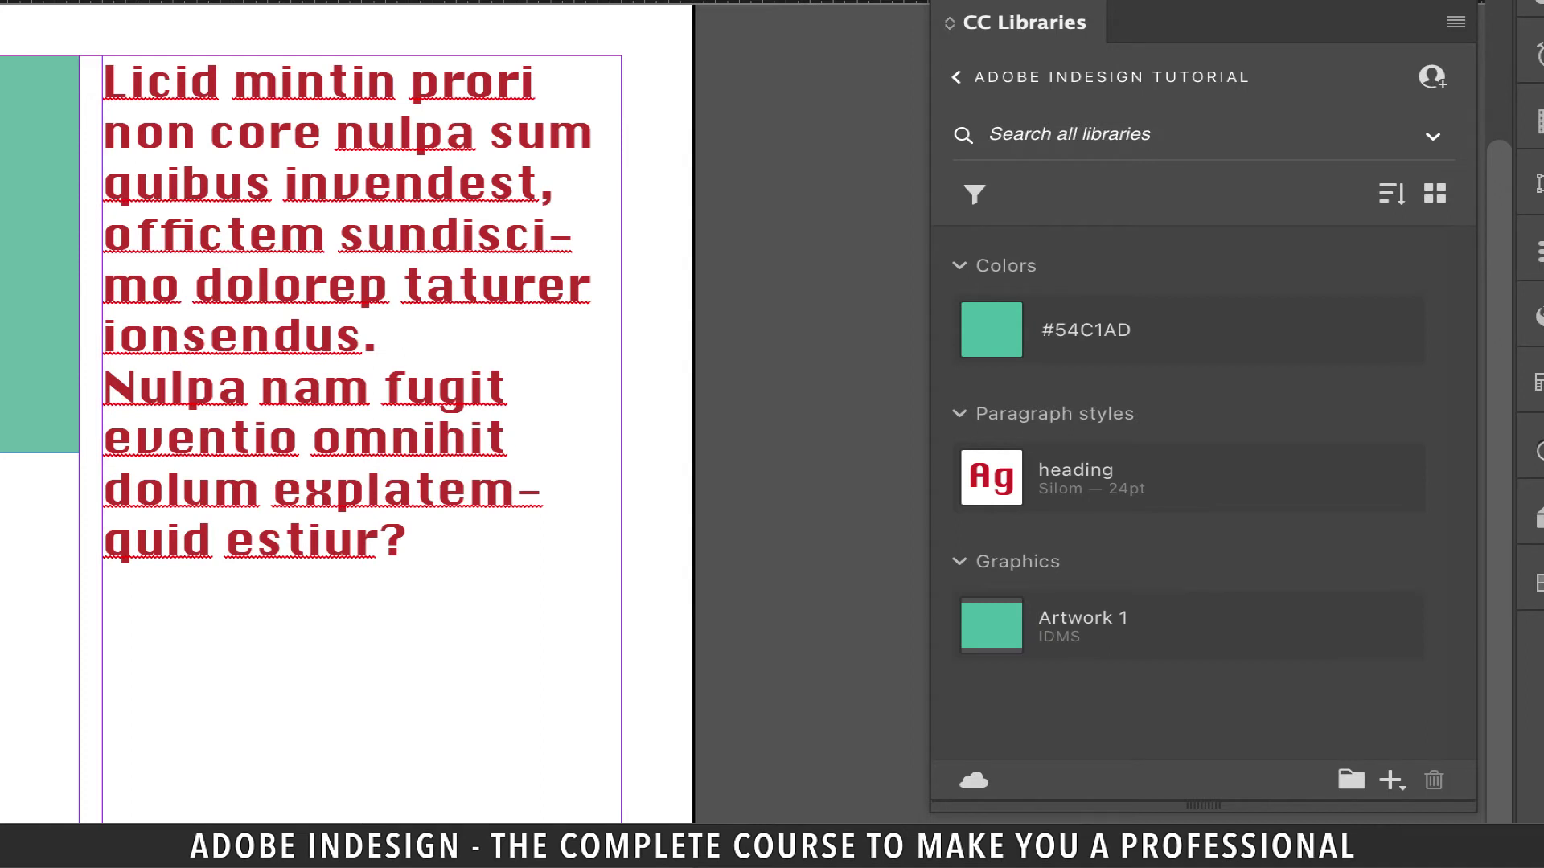
Step: Set the library search scope to Adobe Stock for the 'nature' search
left_click(1432, 136)
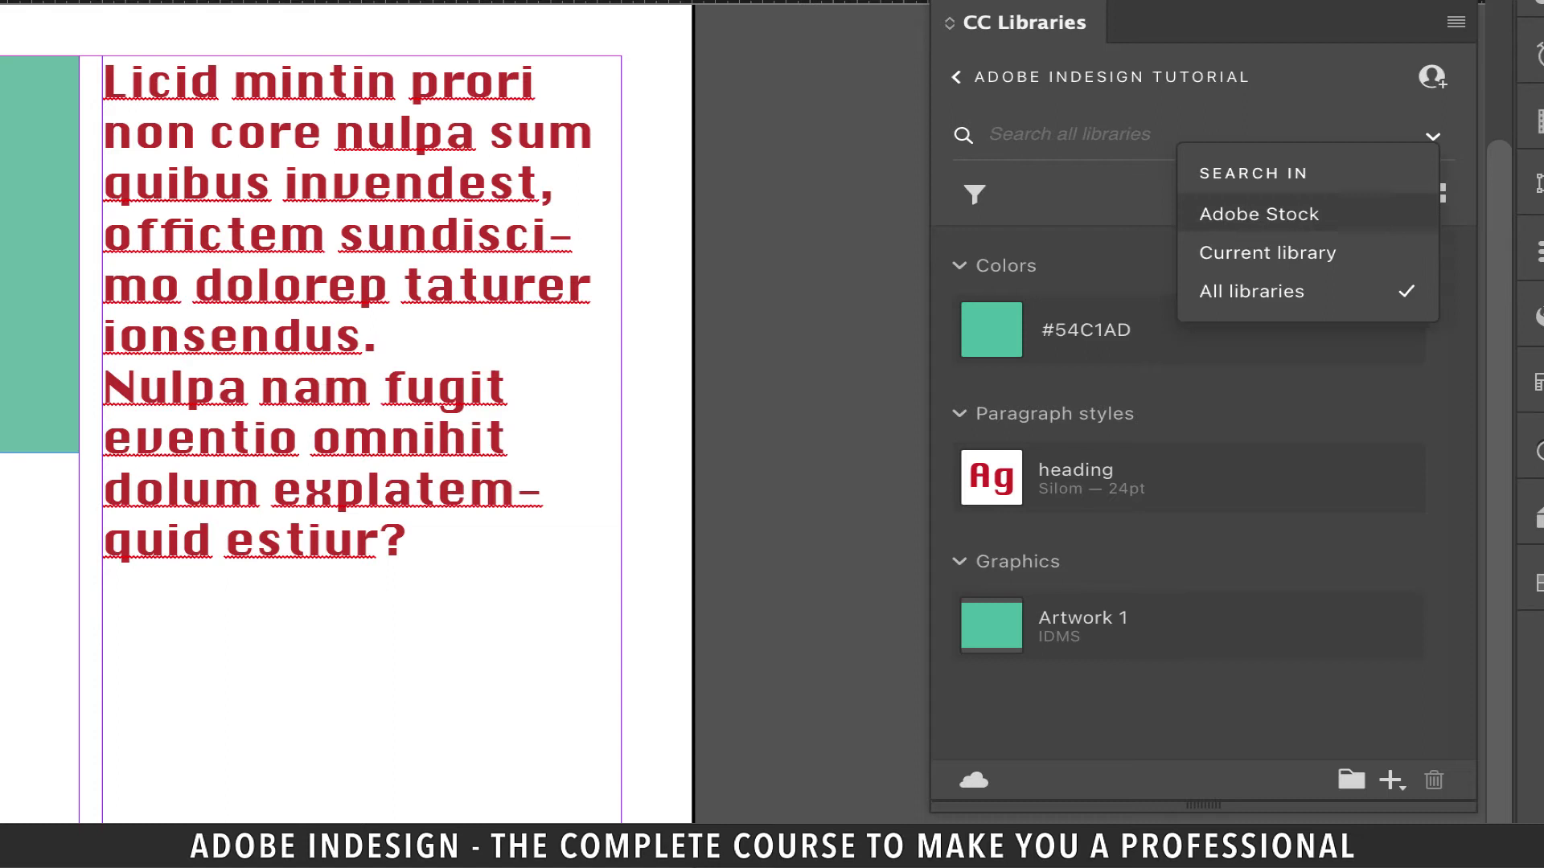
left_click(1260, 213)
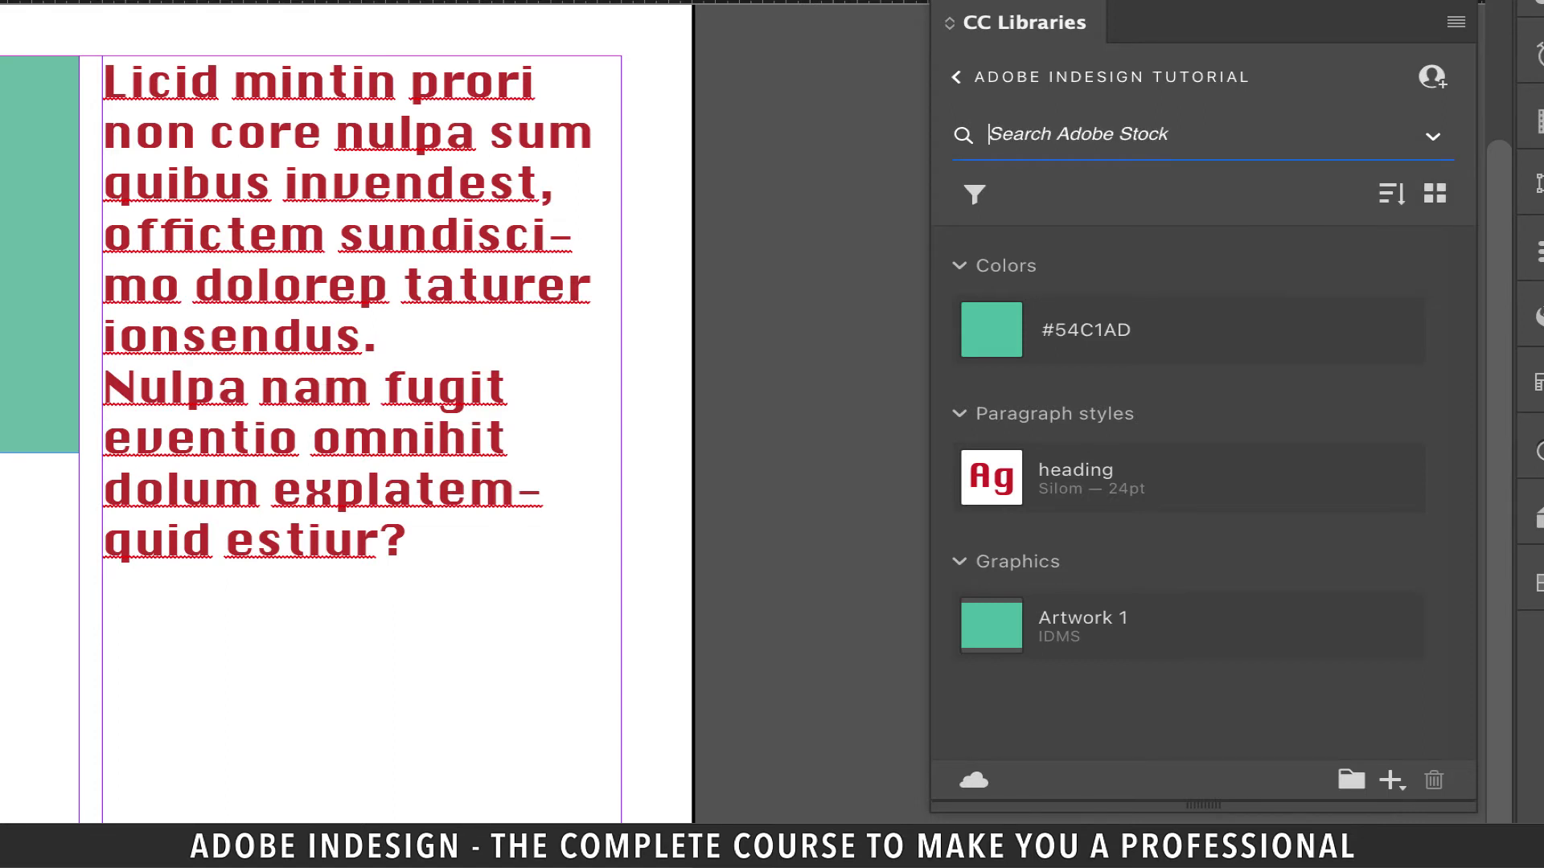
type("nat")
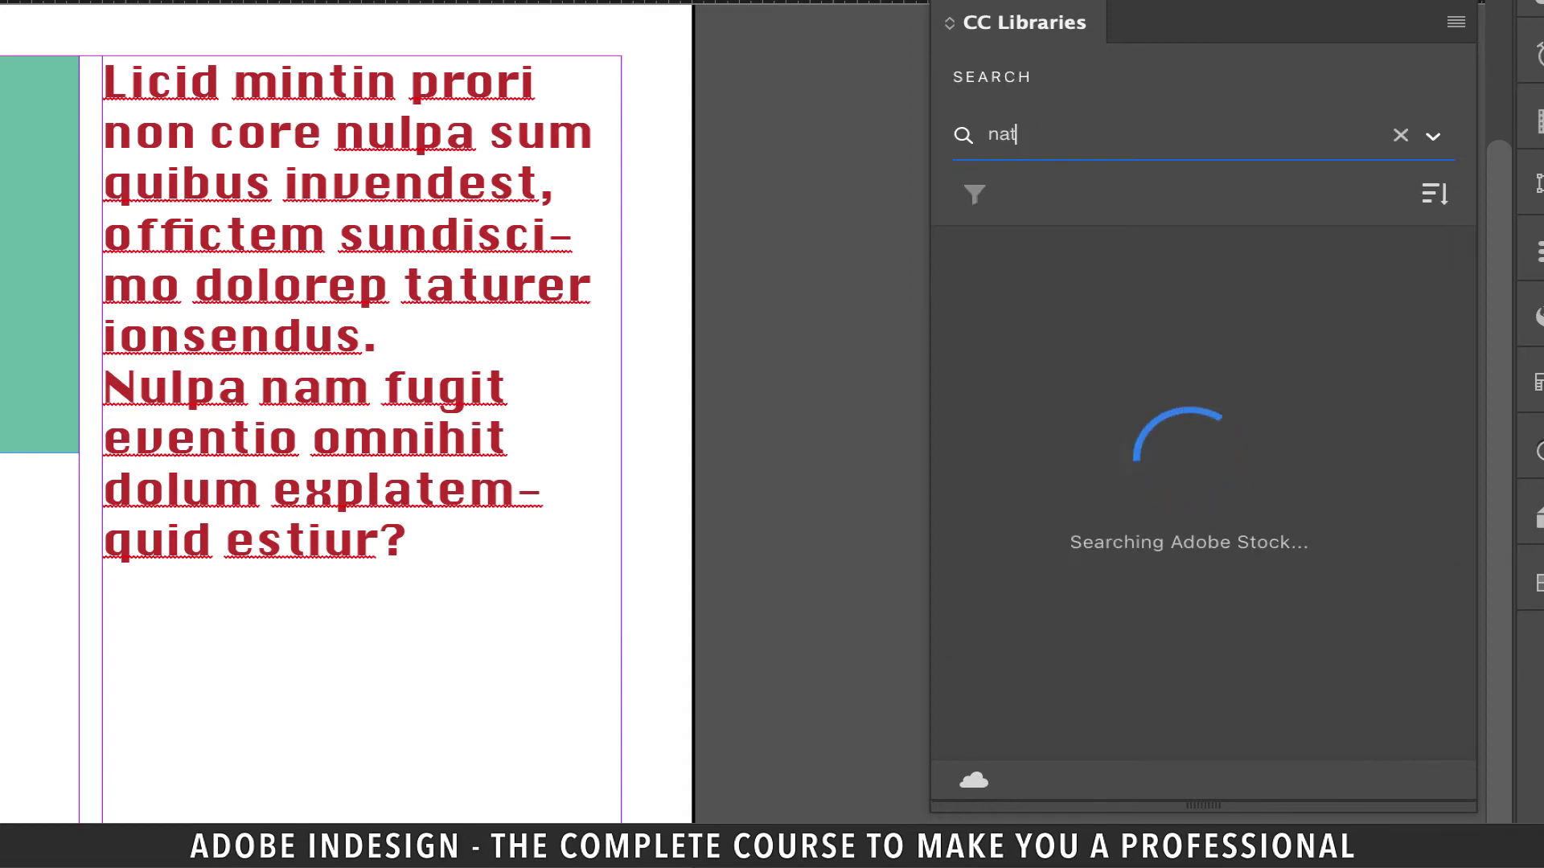
type("ure")
scroll(1194, 482, "down", 2)
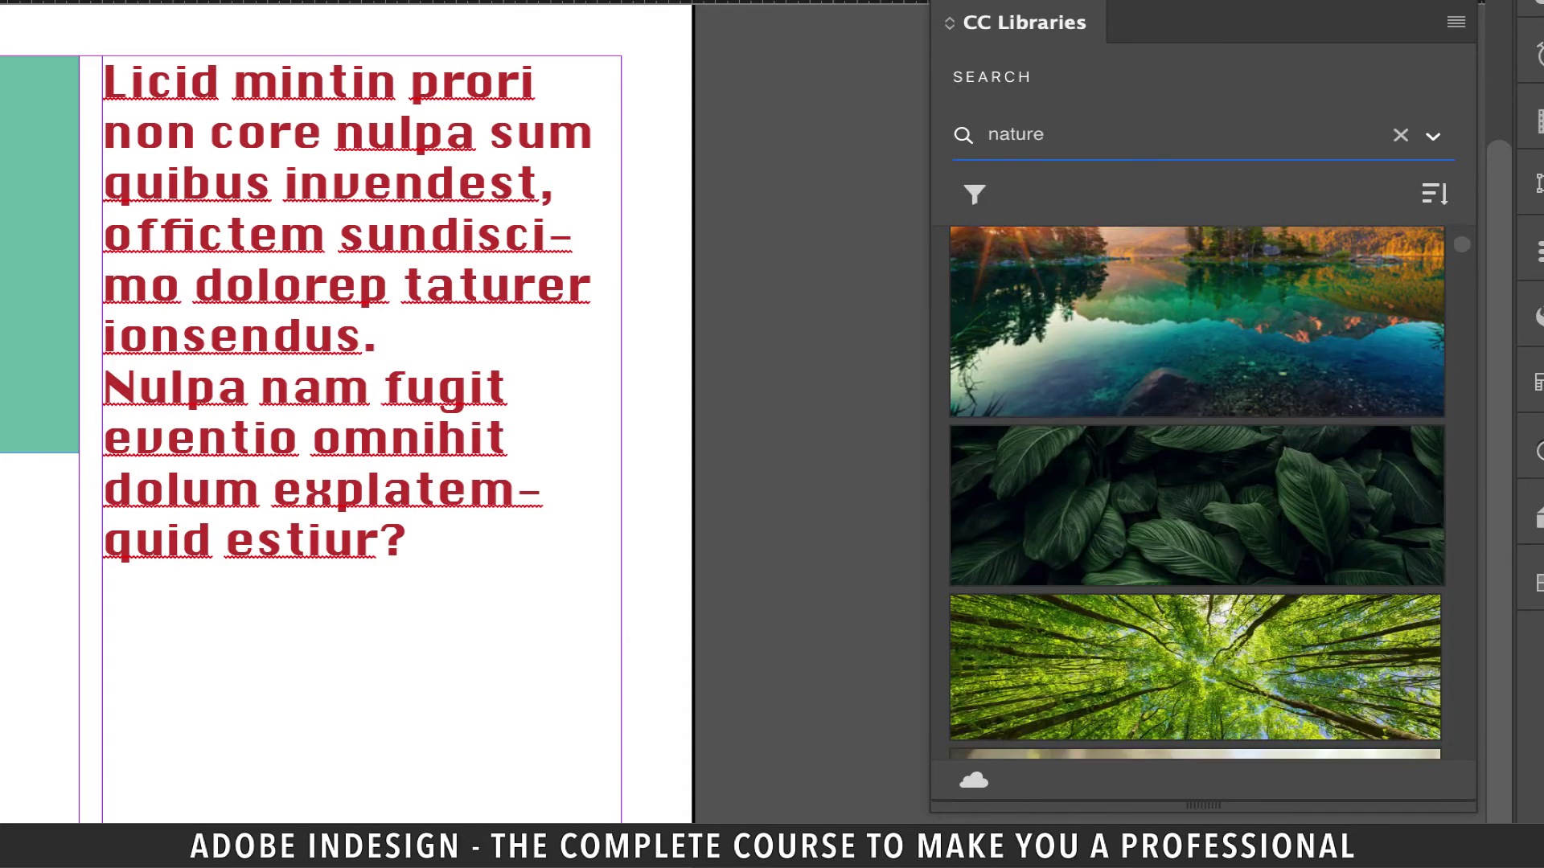
scroll(1193, 482, "down", 3)
scroll(1194, 483, "down", 3)
scroll(1194, 484, "down", 3)
scroll(1193, 482, "down", 3)
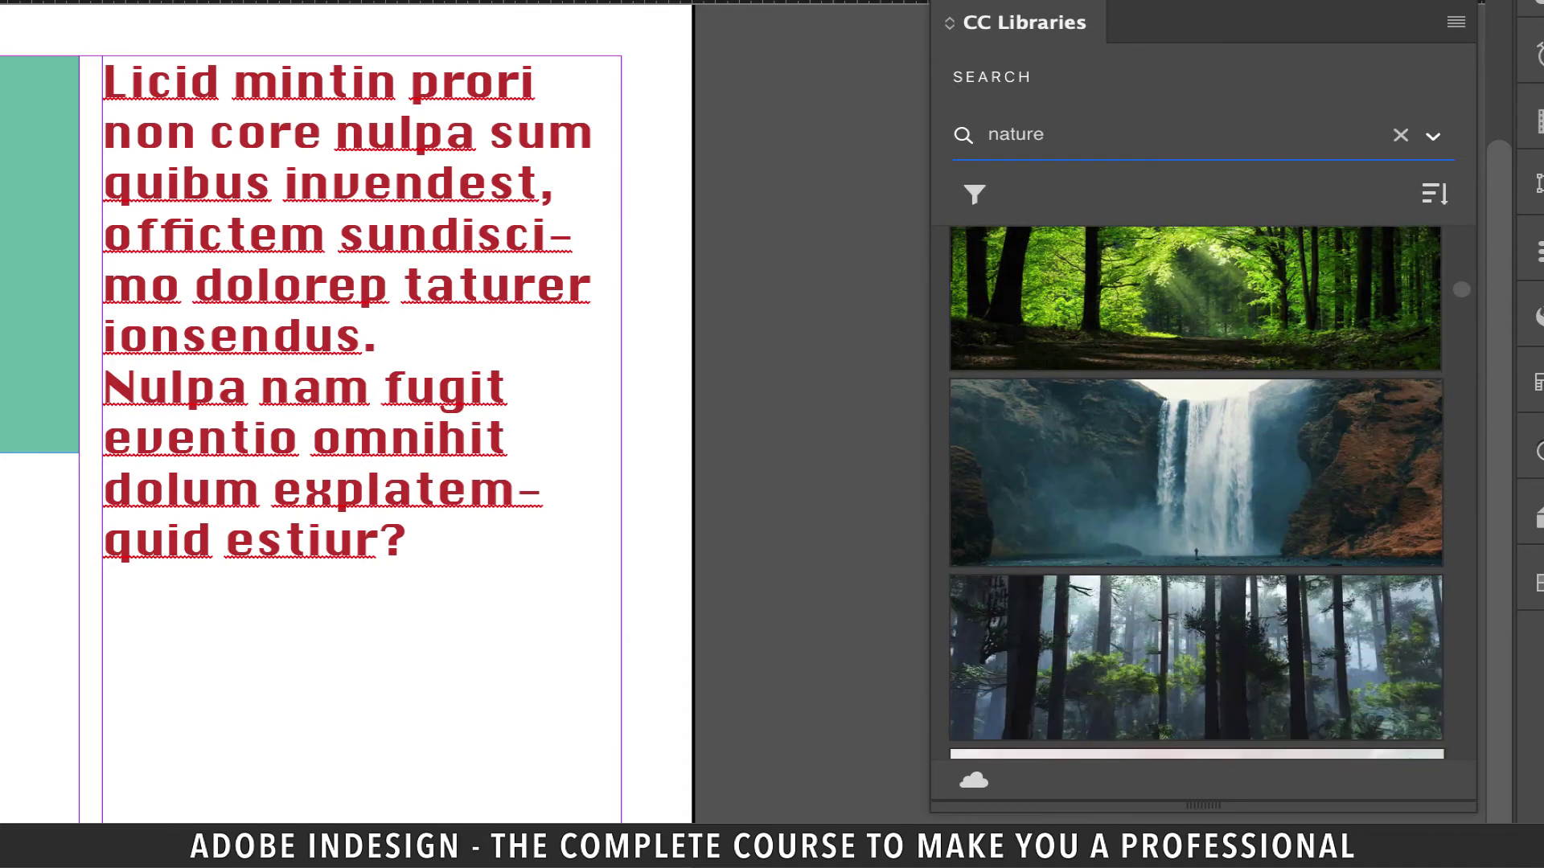
scroll(1194, 483, "down", 3)
scroll(1194, 483, "up", 5)
scroll(1194, 483, "up", 5)
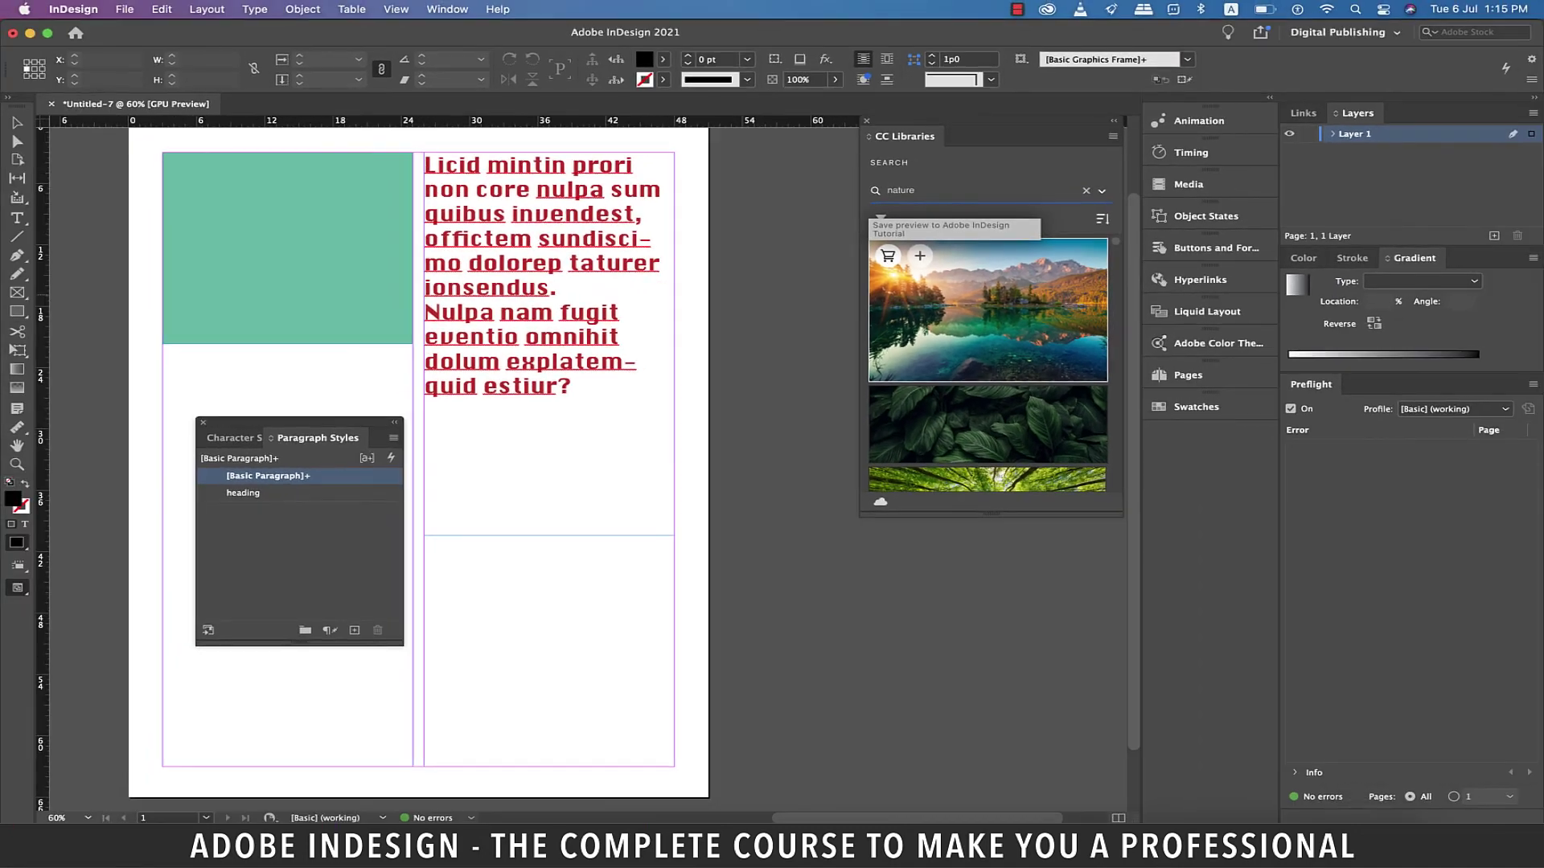
Step: Save the Eibsee lake sunrise preview to the library and open its source in Photoshop
left_click(919, 255)
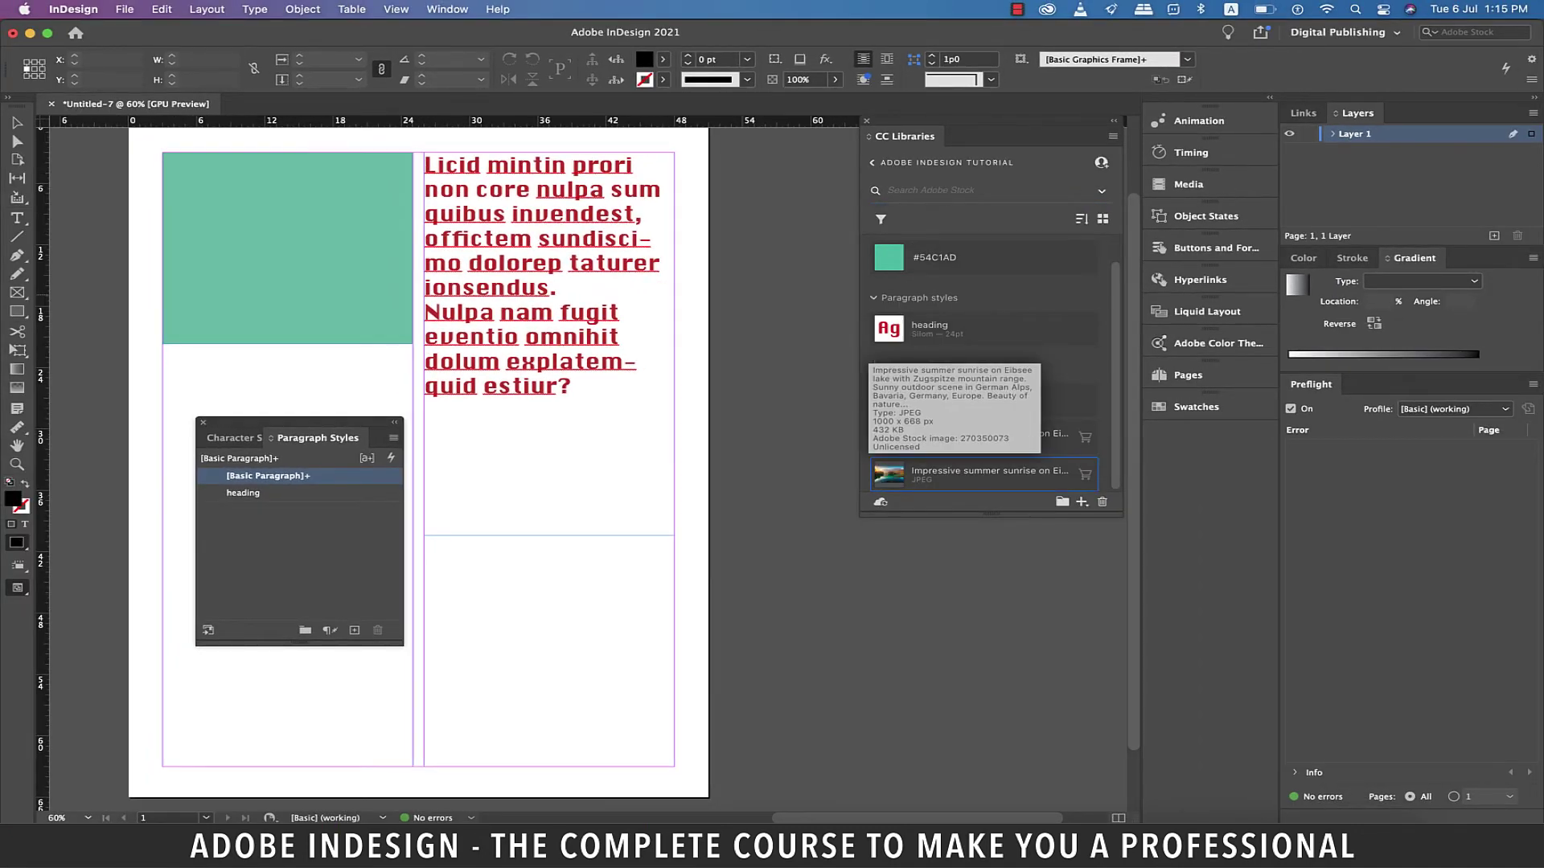
double_click(965, 471)
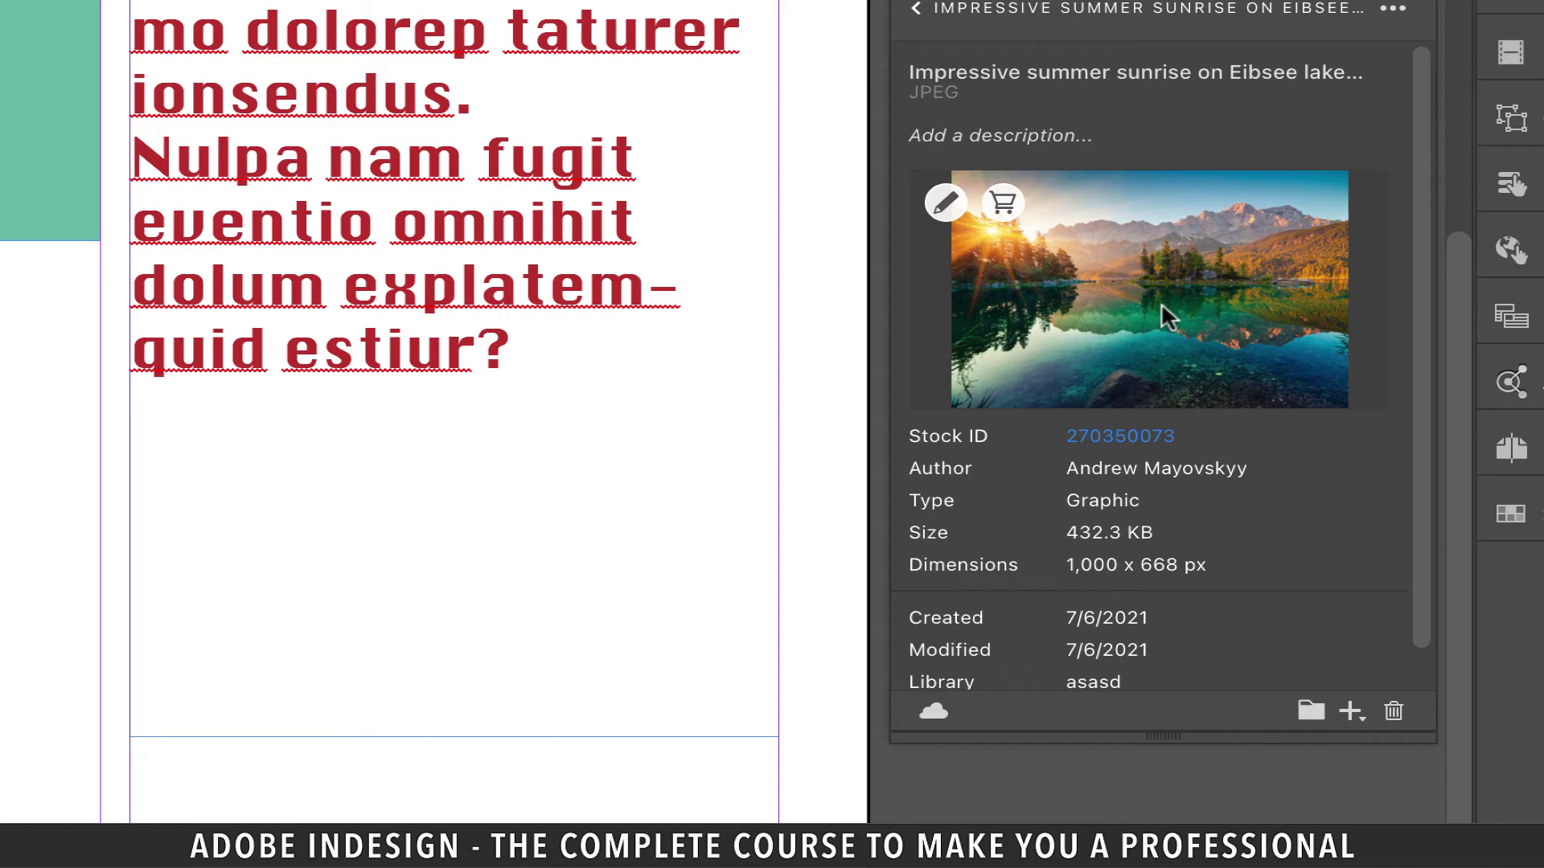
scroll(1213, 256, "down", 1)
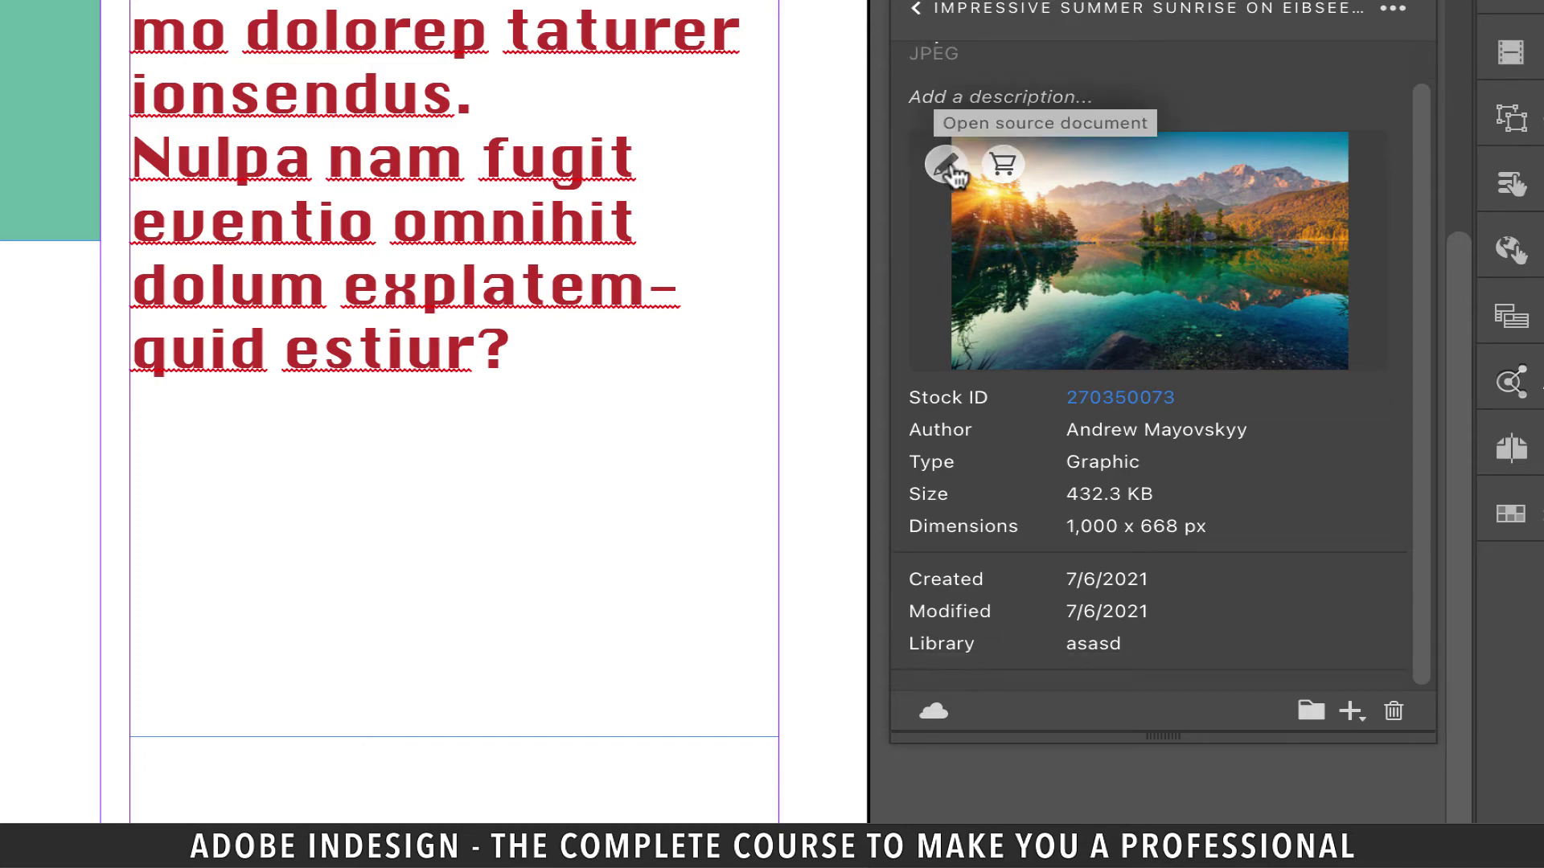
left_click(946, 169)
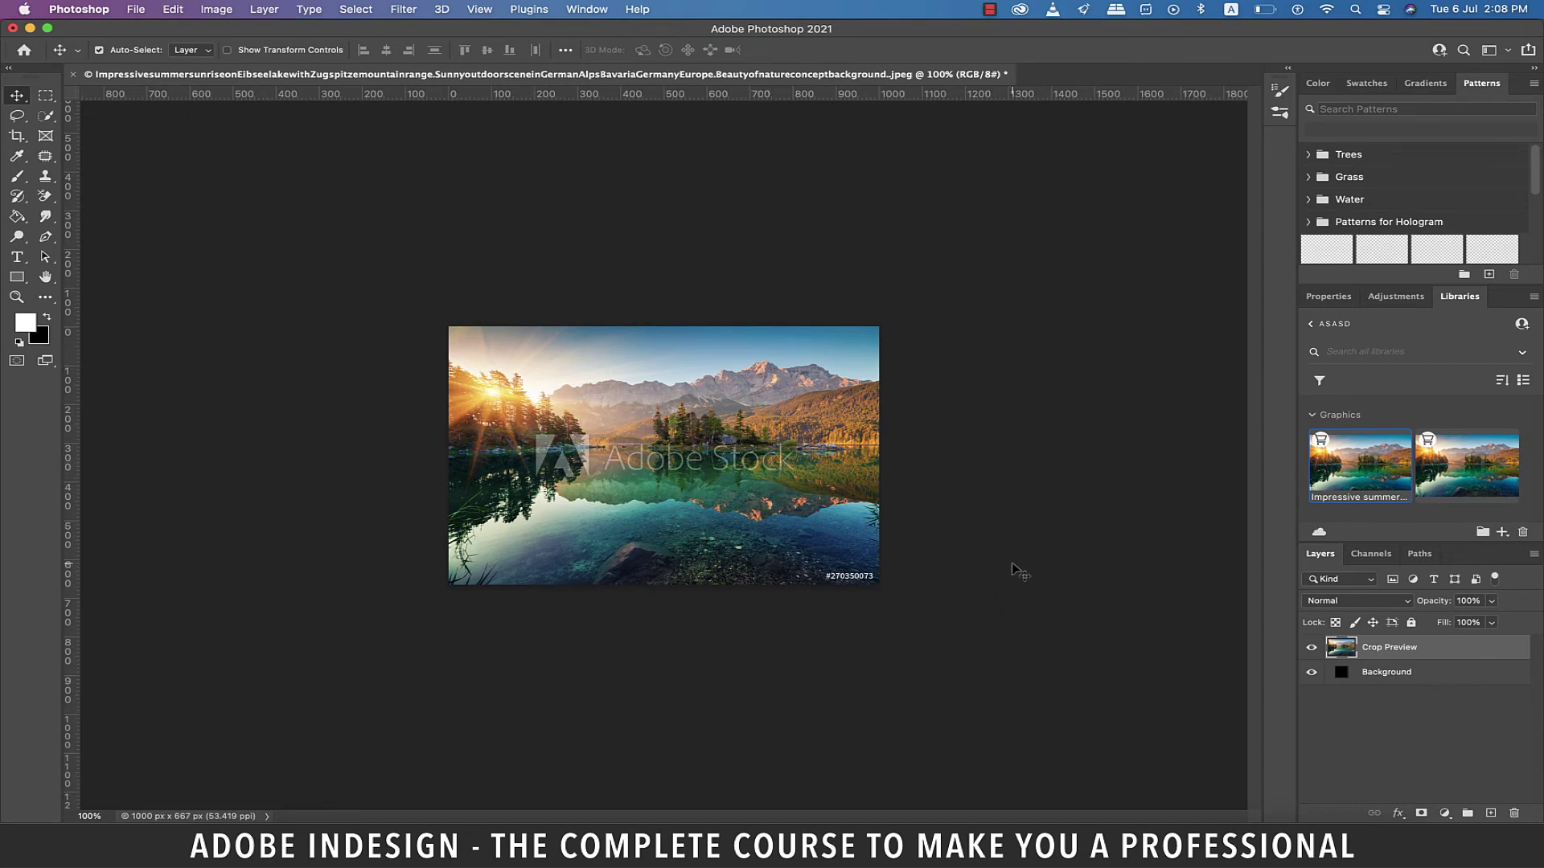
Step: Leave Photoshop and switch back to InDesign
key("super")
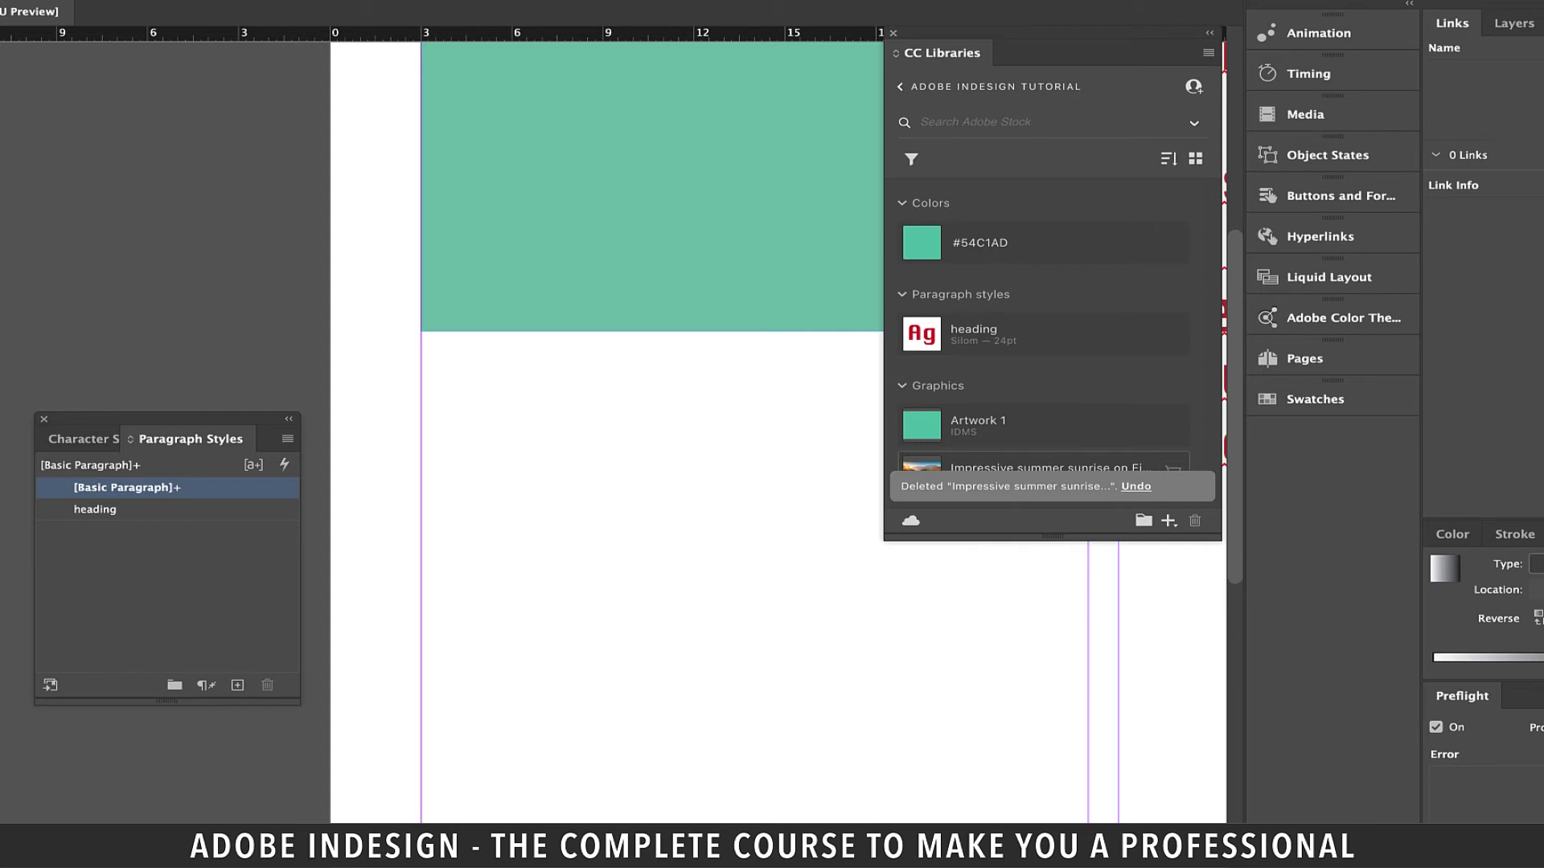
Step: Delete the 'Impressive summer sunrise' stock image from the tutorial library
right_click(1050, 468)
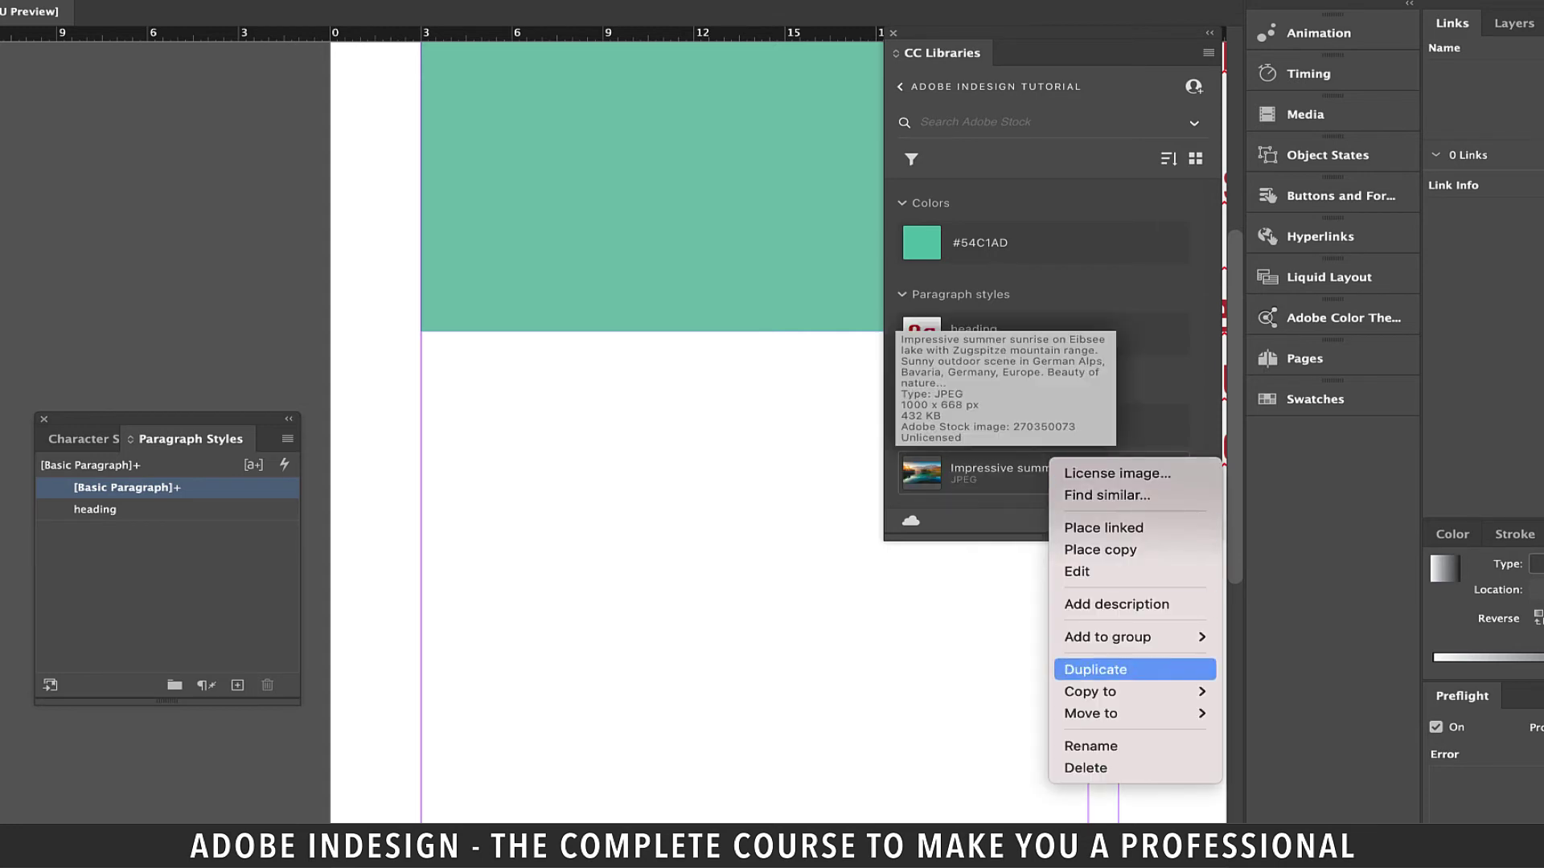
left_click(1086, 767)
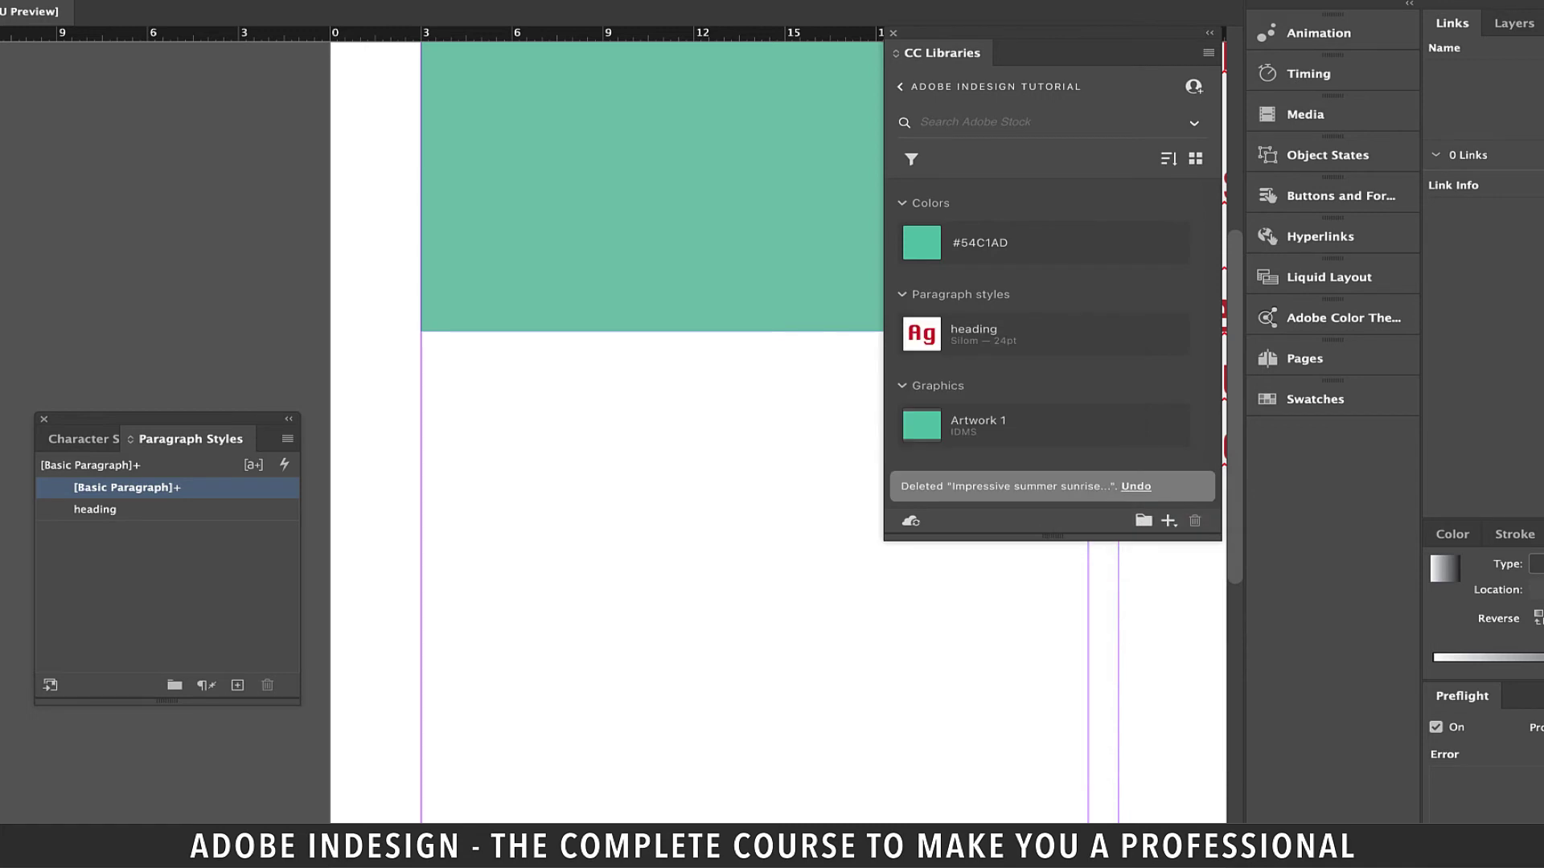
Step: Get a share link for the Adobe InDesign Tutorial library, copy it, and close the dialog
left_click(1208, 51)
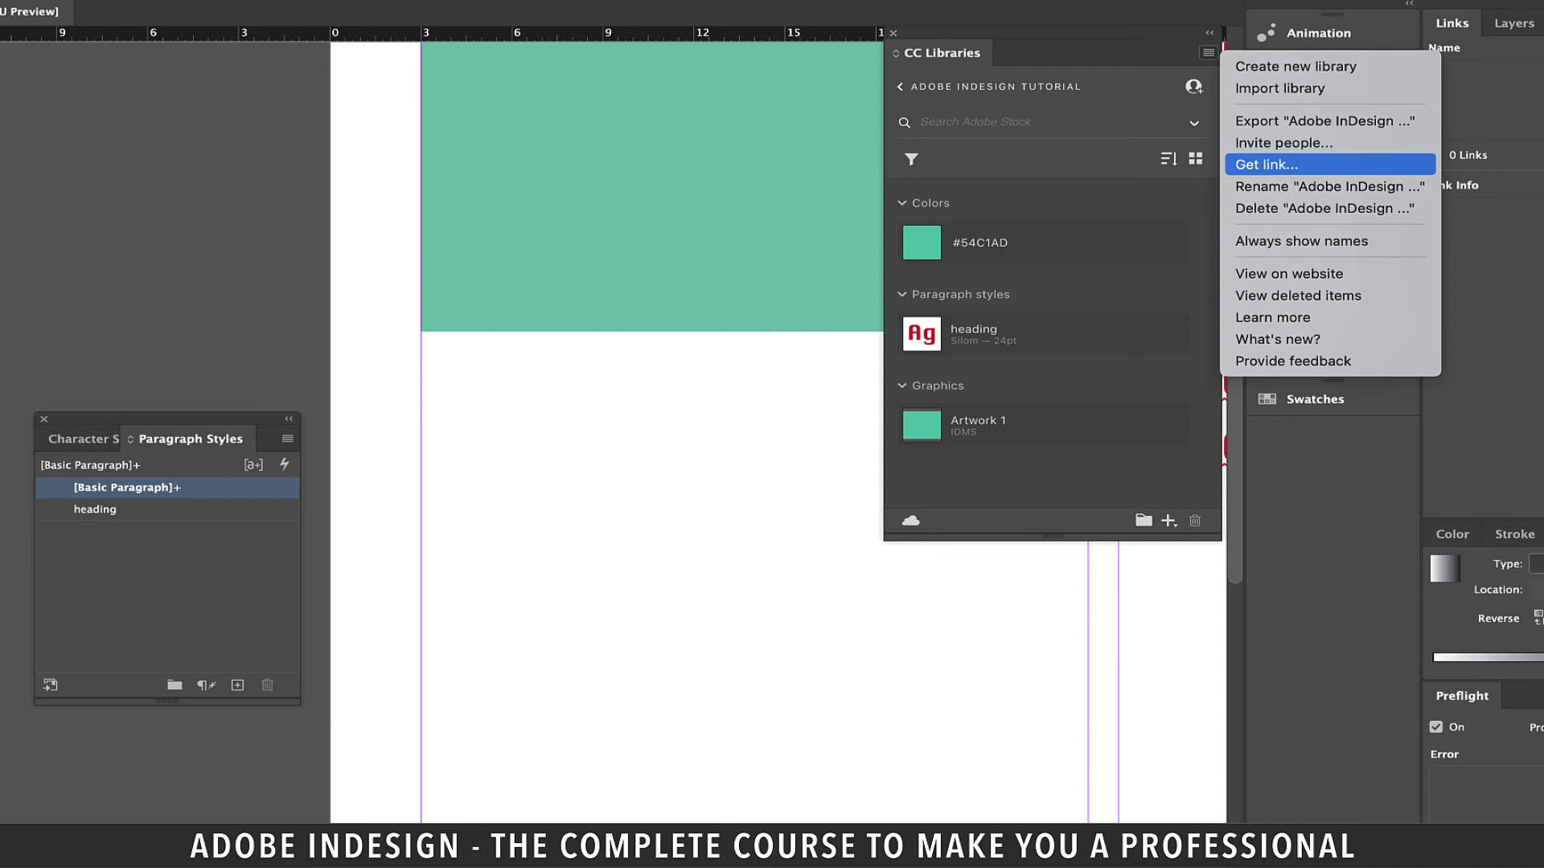
left_click(1266, 164)
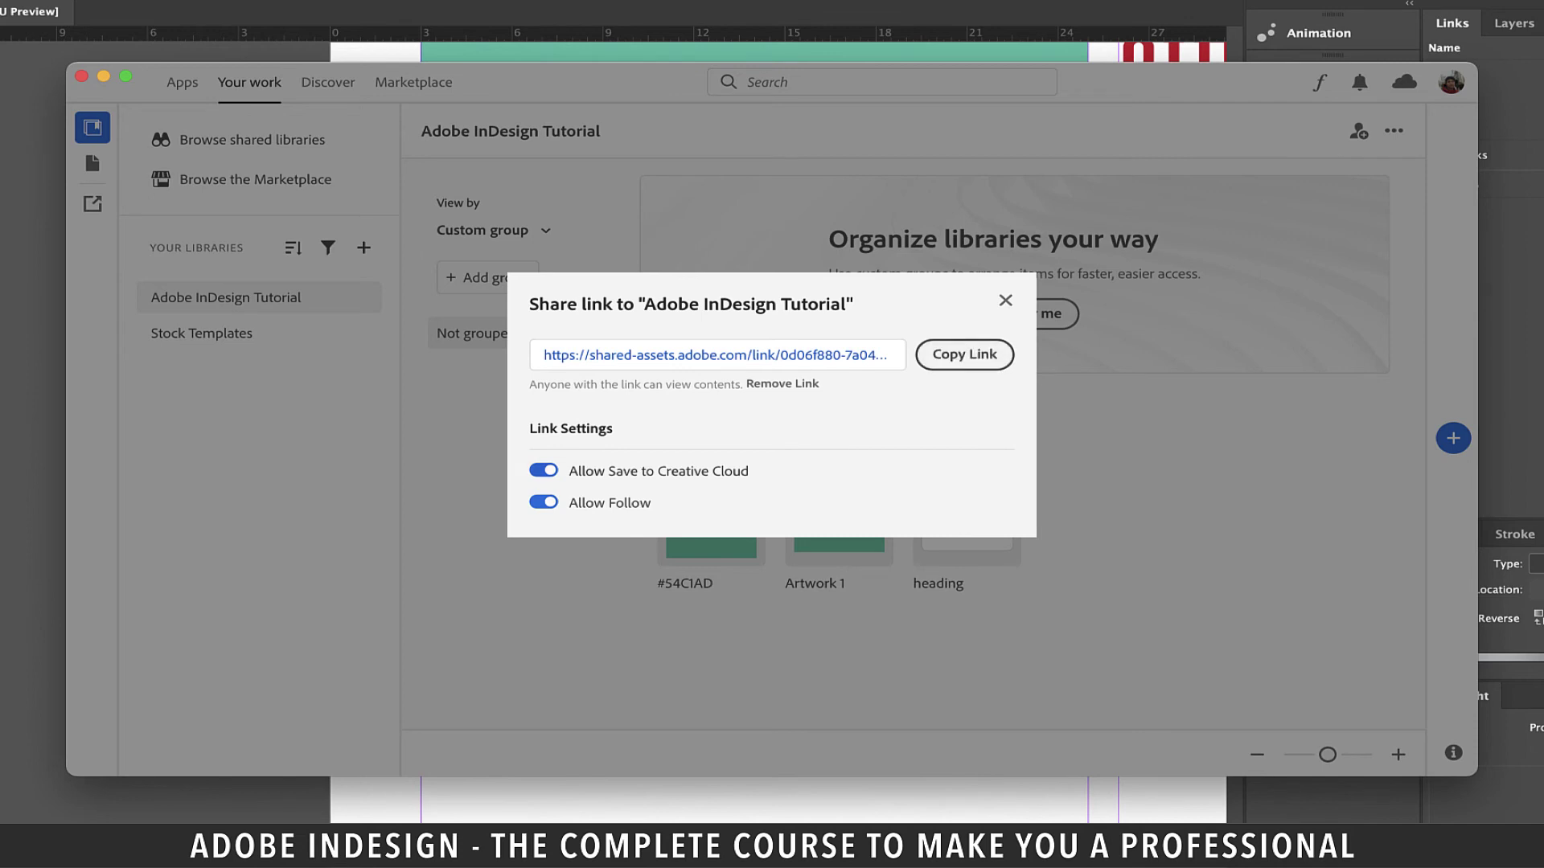
left_click(965, 354)
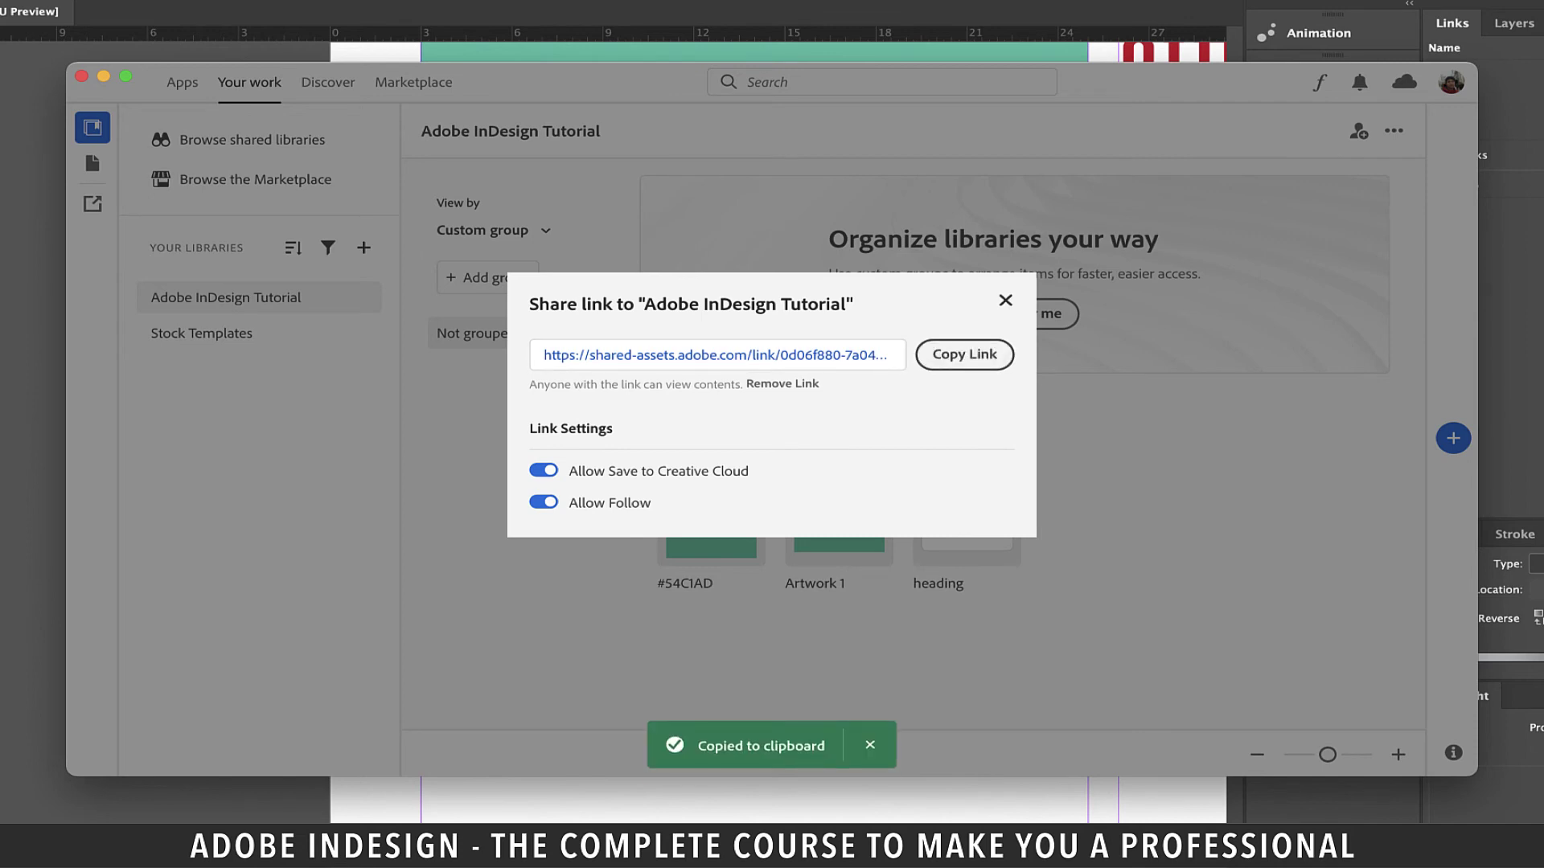
left_click(1004, 301)
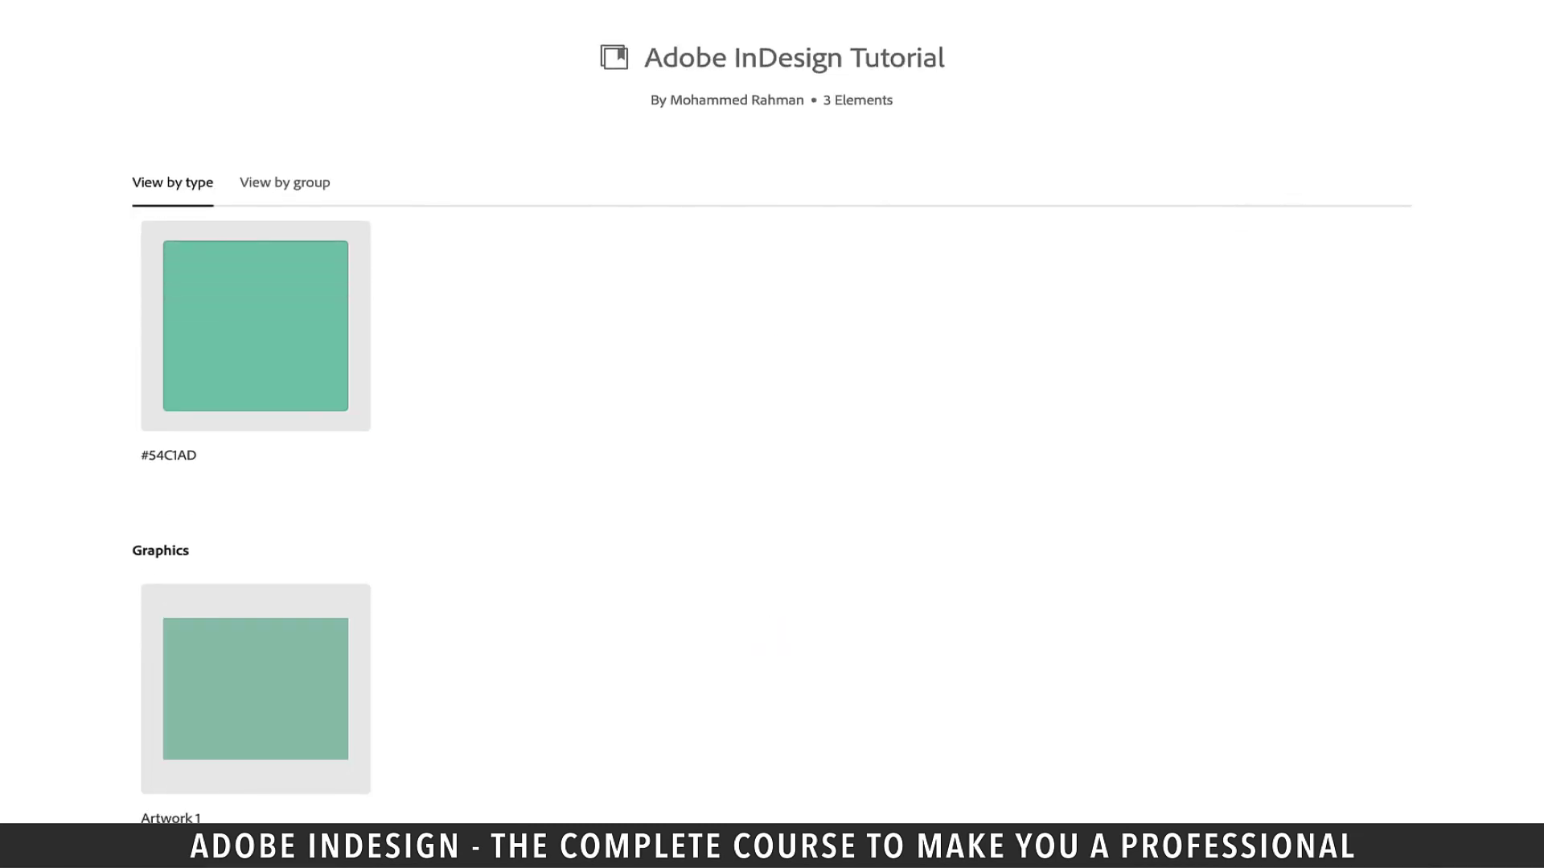
scroll(772, 482, "down", 1)
scroll(772, 483, "down", 3)
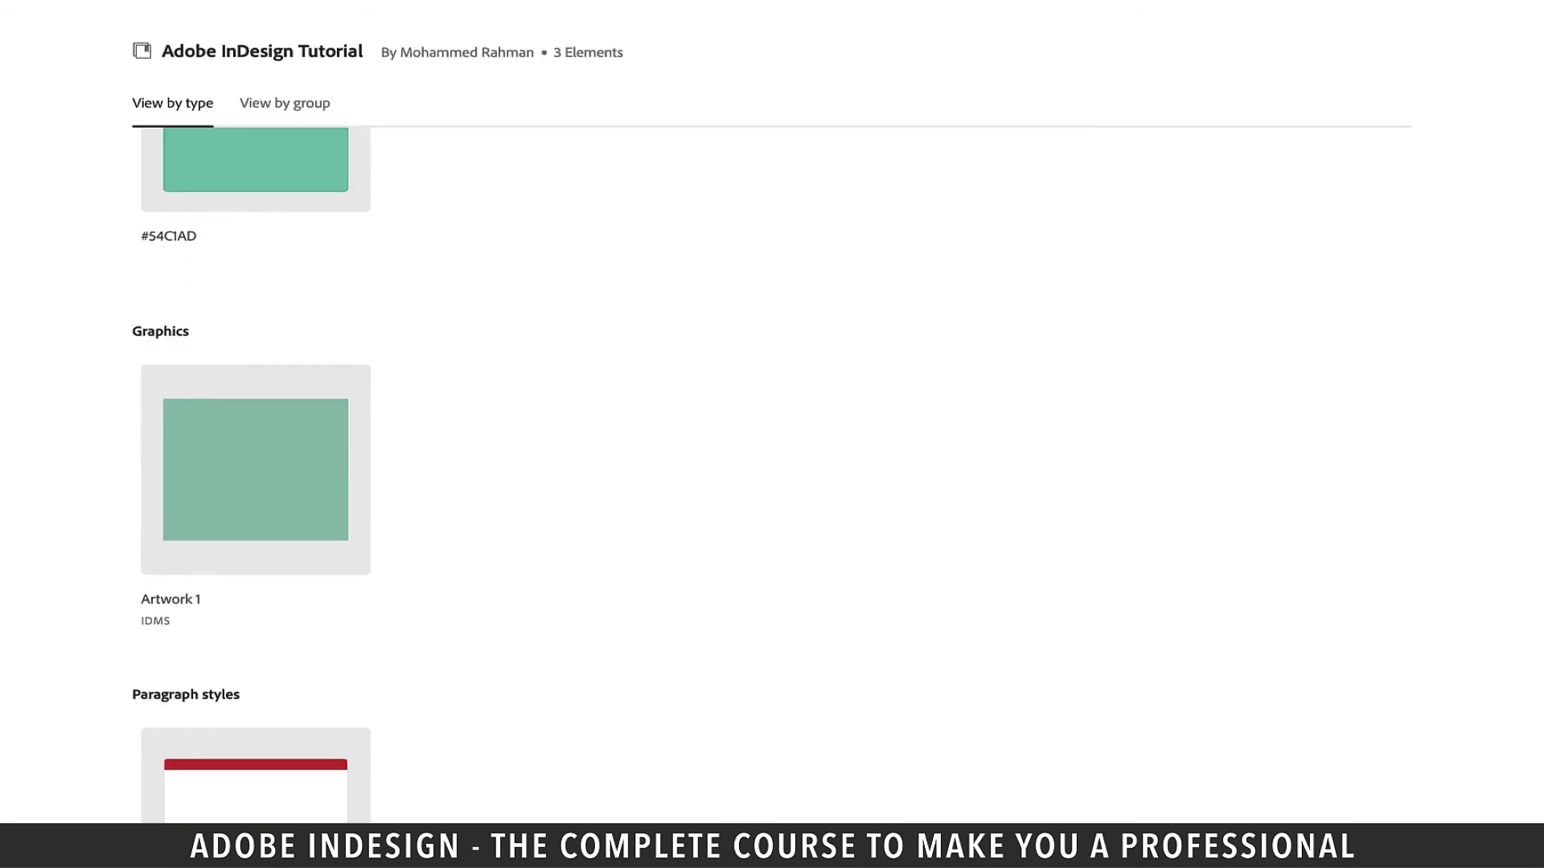
scroll(772, 483, "down", 1)
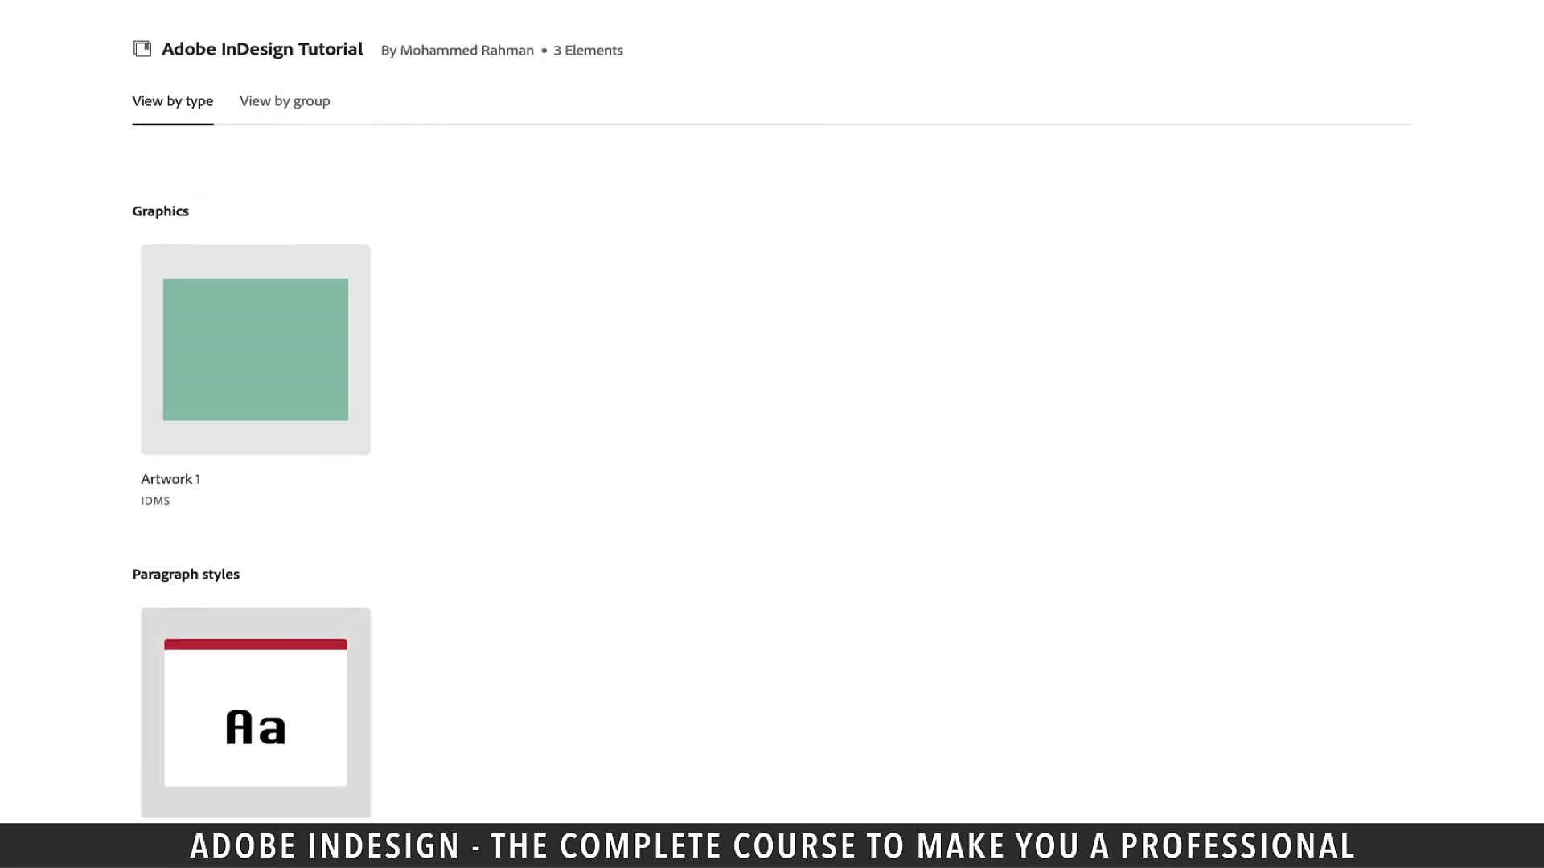
scroll(772, 483, "up", 5)
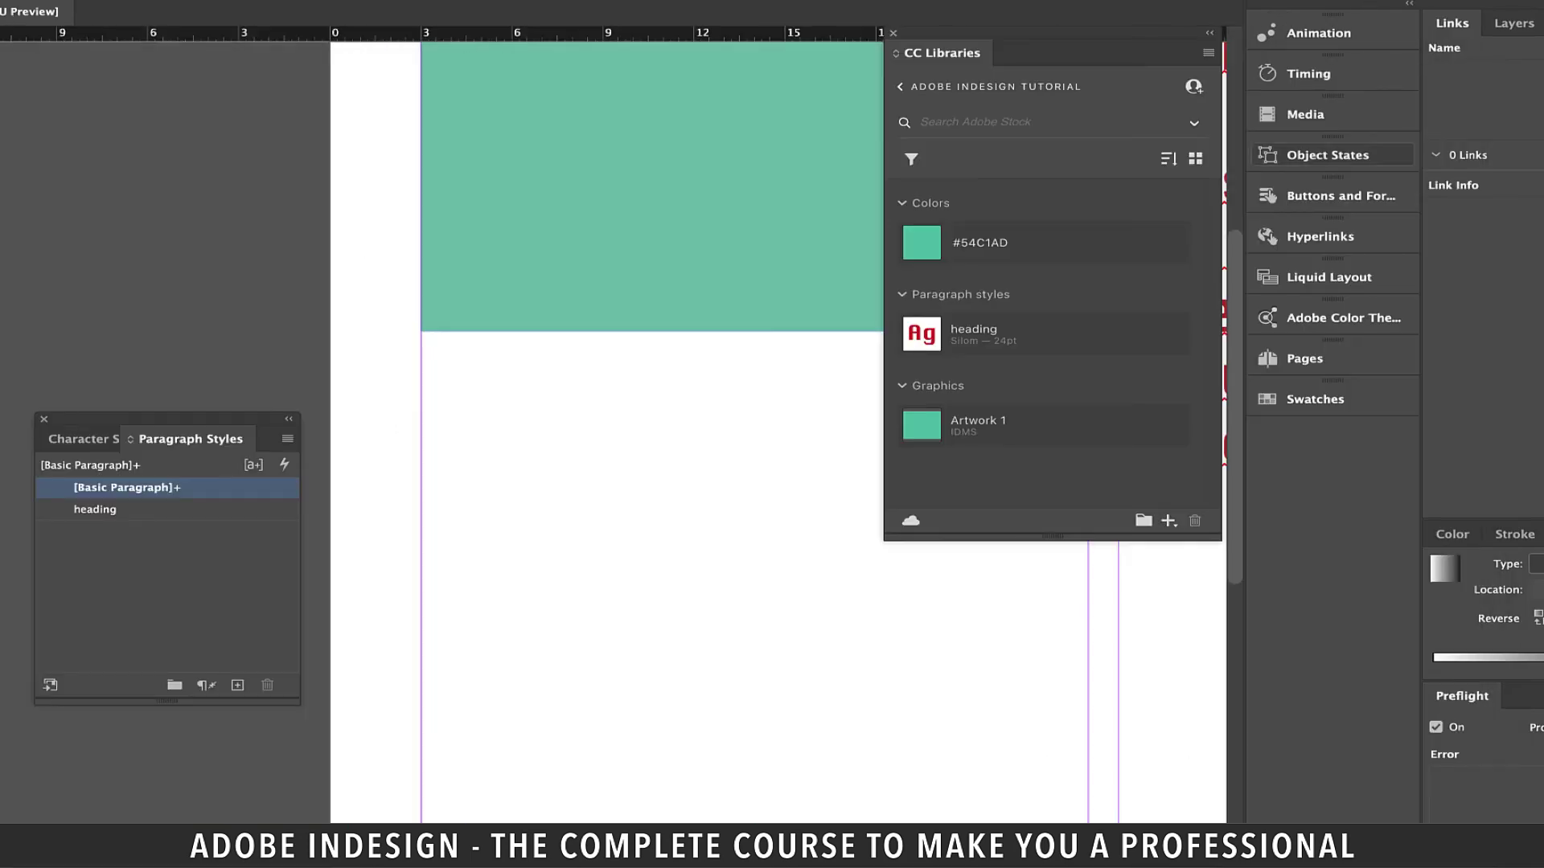
left_click(1208, 52)
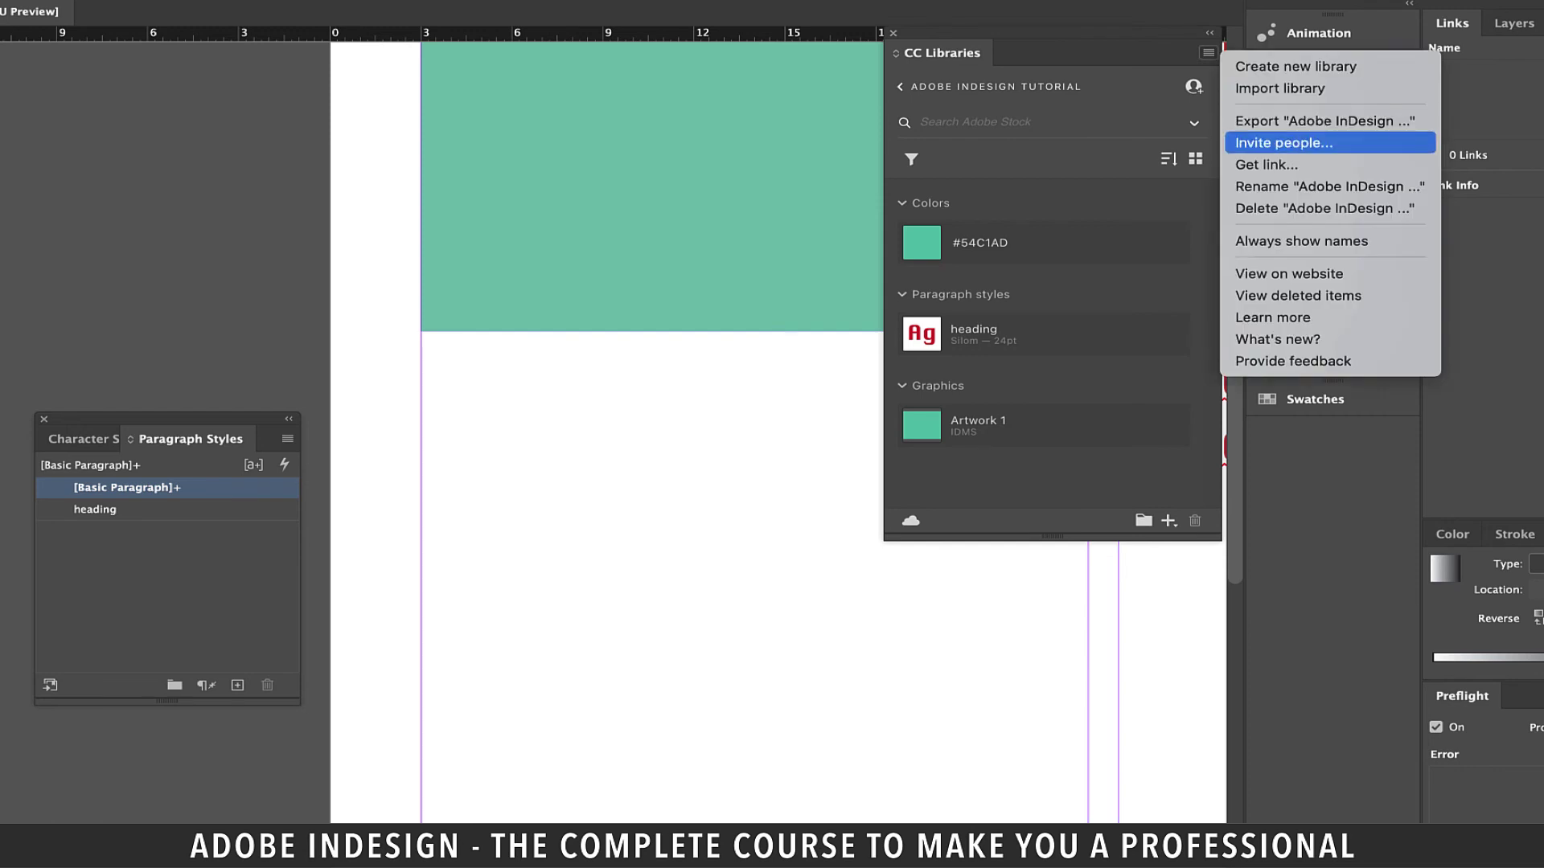
left_click(1284, 143)
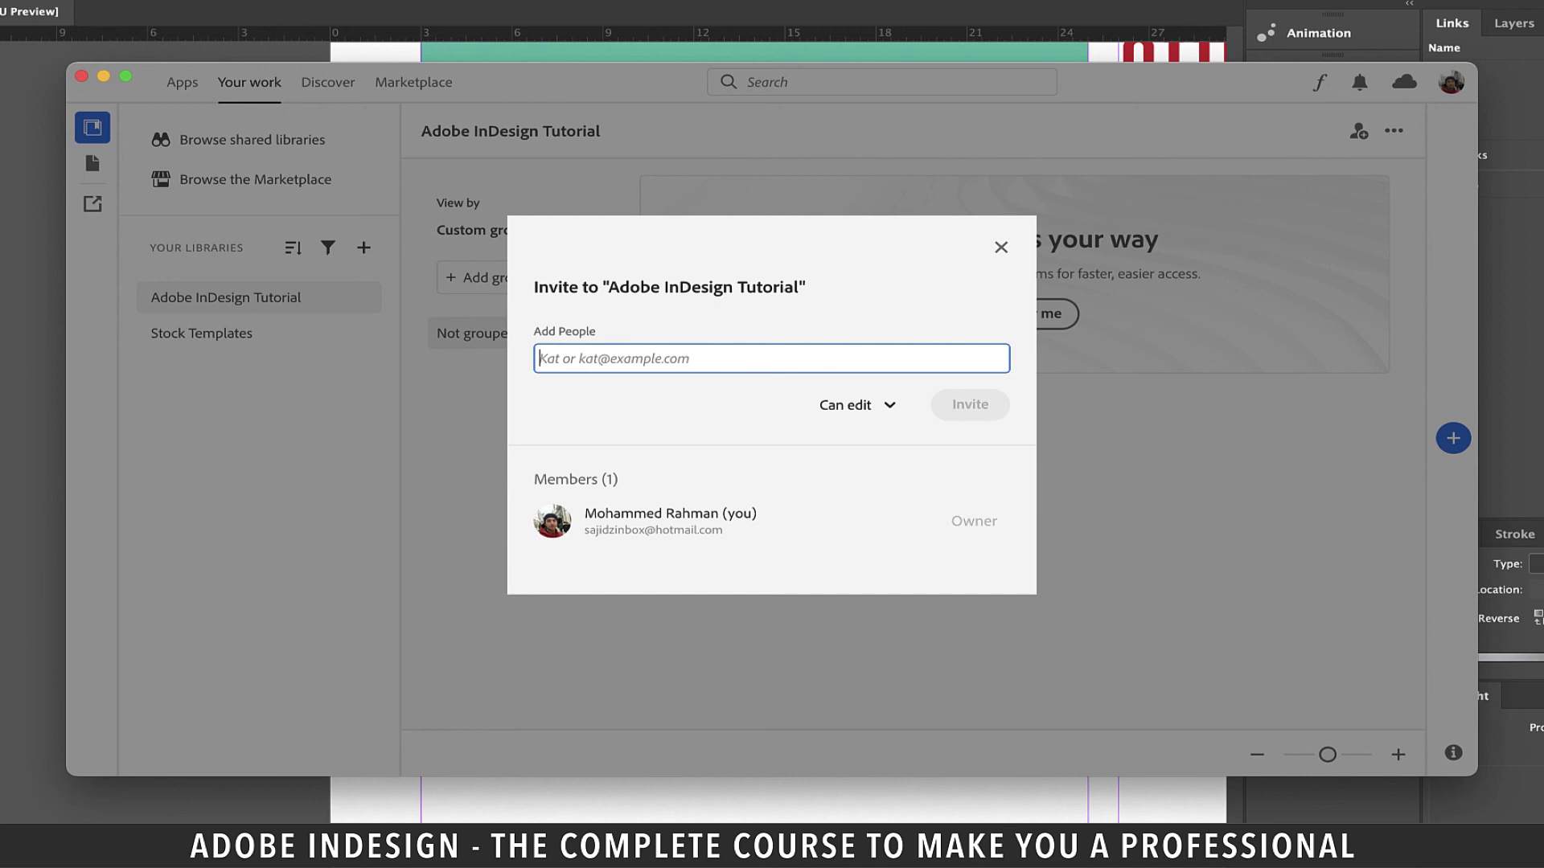
left_click(856, 404)
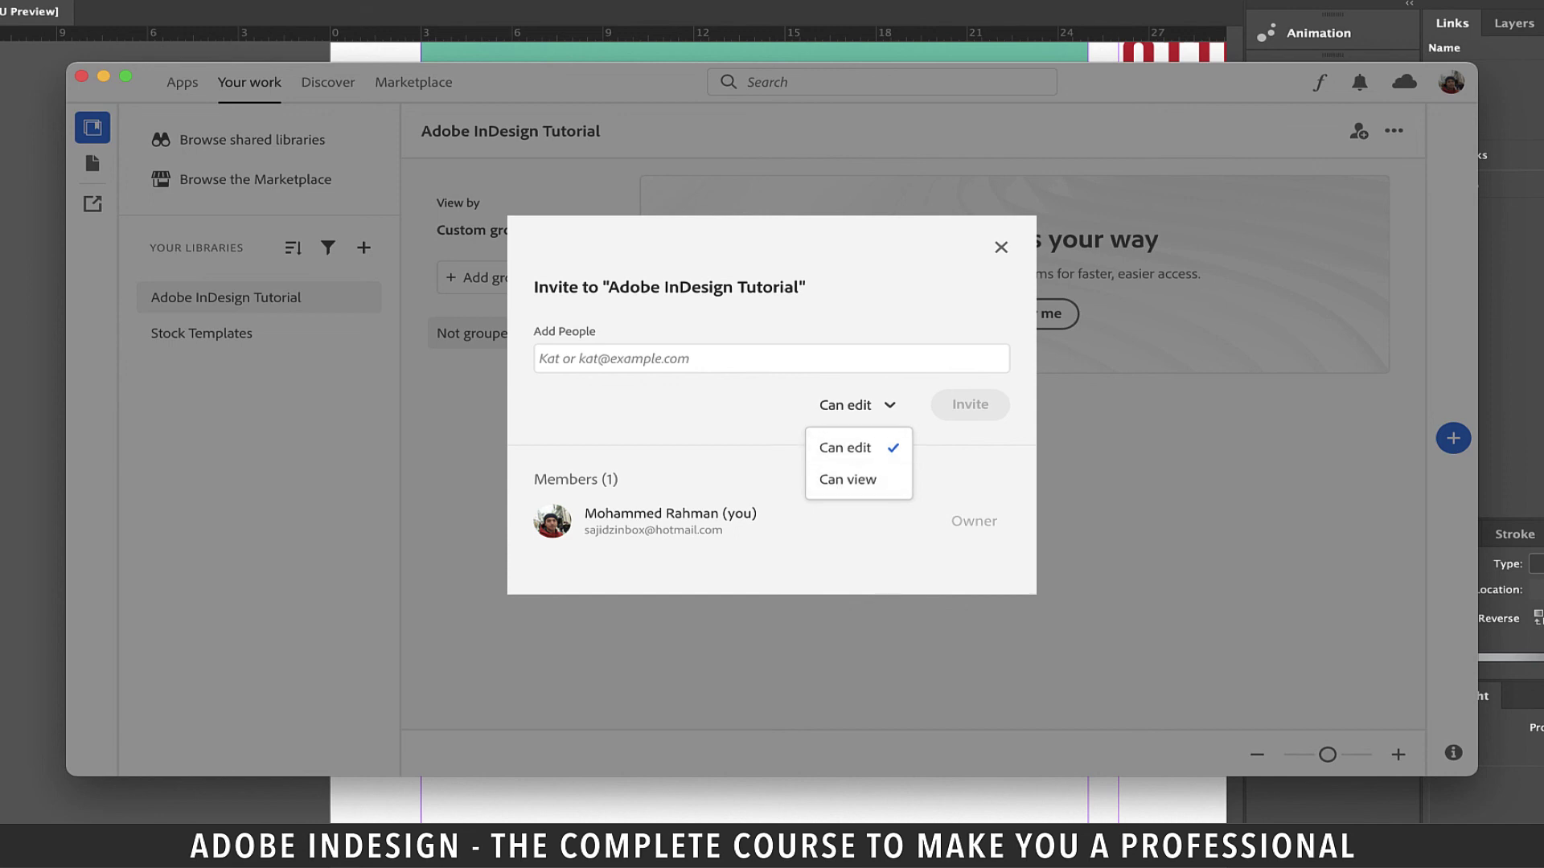
key("Escape")
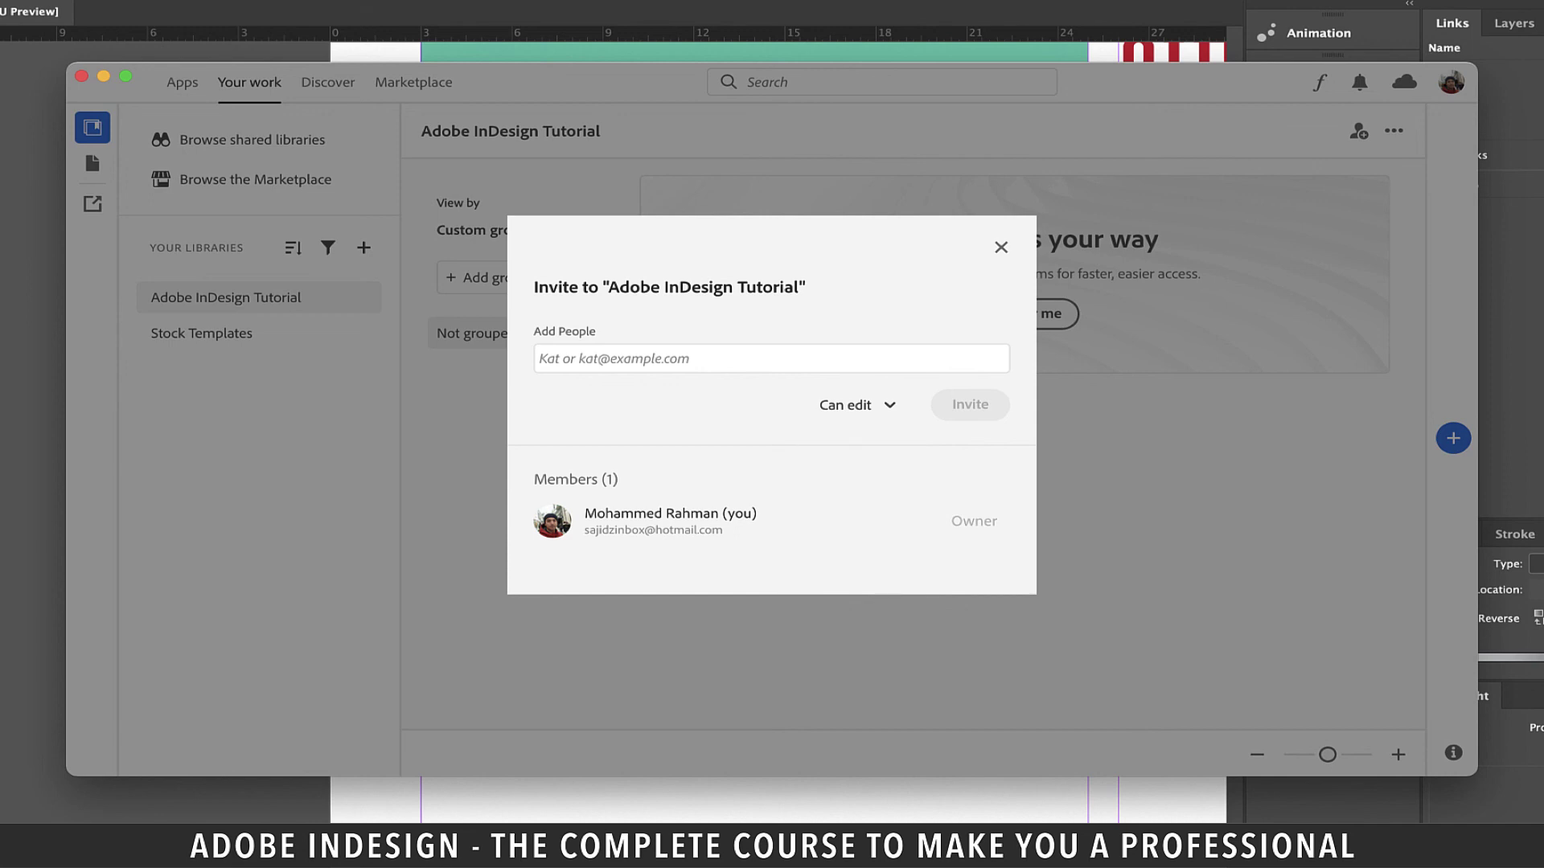
left_click(1000, 246)
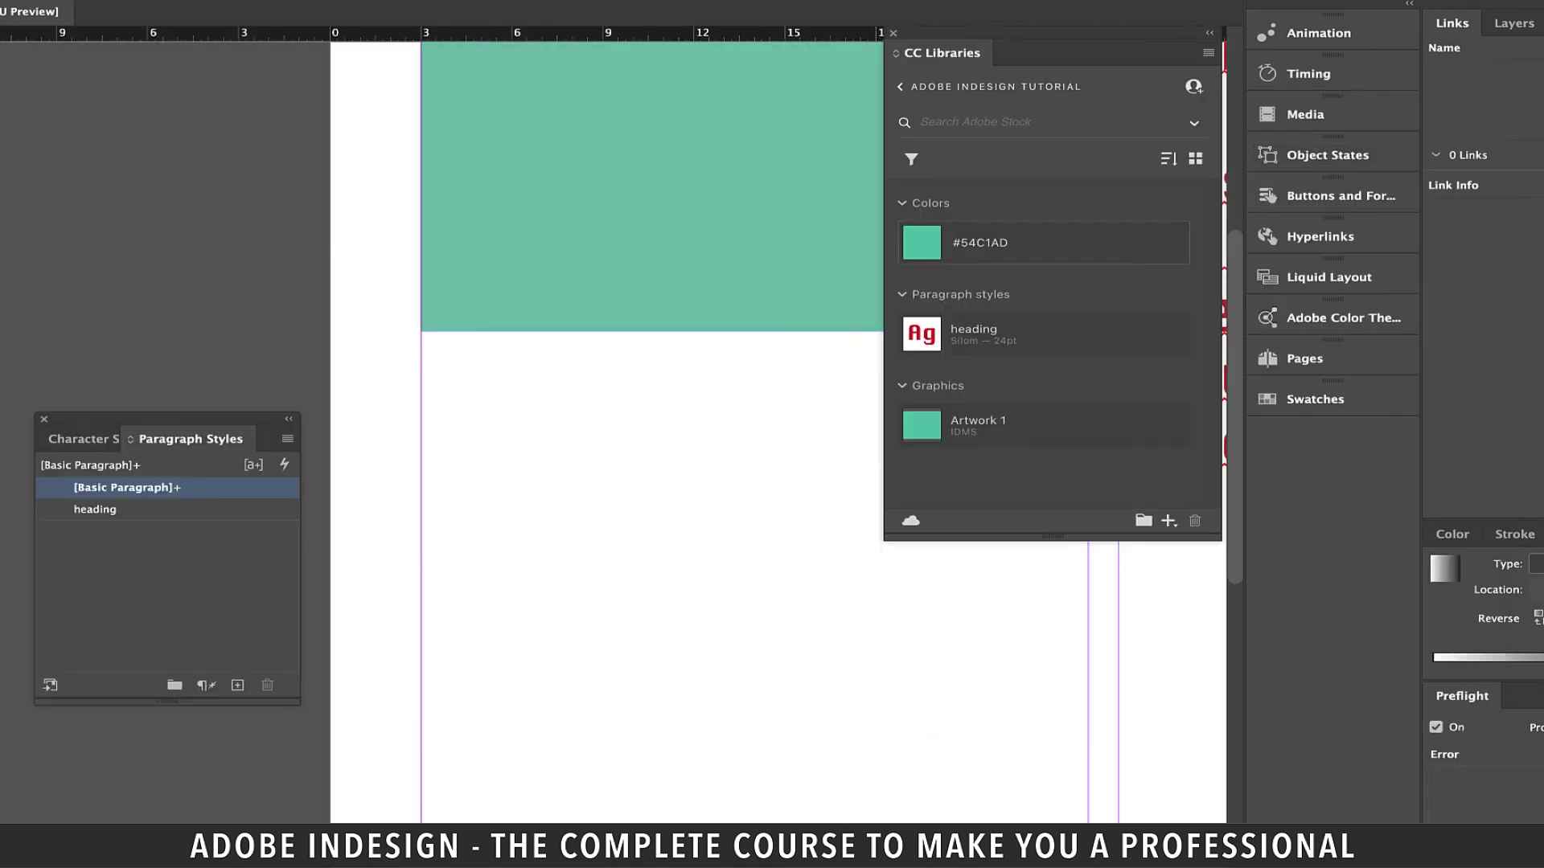
Step: Delete the Adobe InDesign Tutorial library from the panel menu and confirm
left_click(1207, 52)
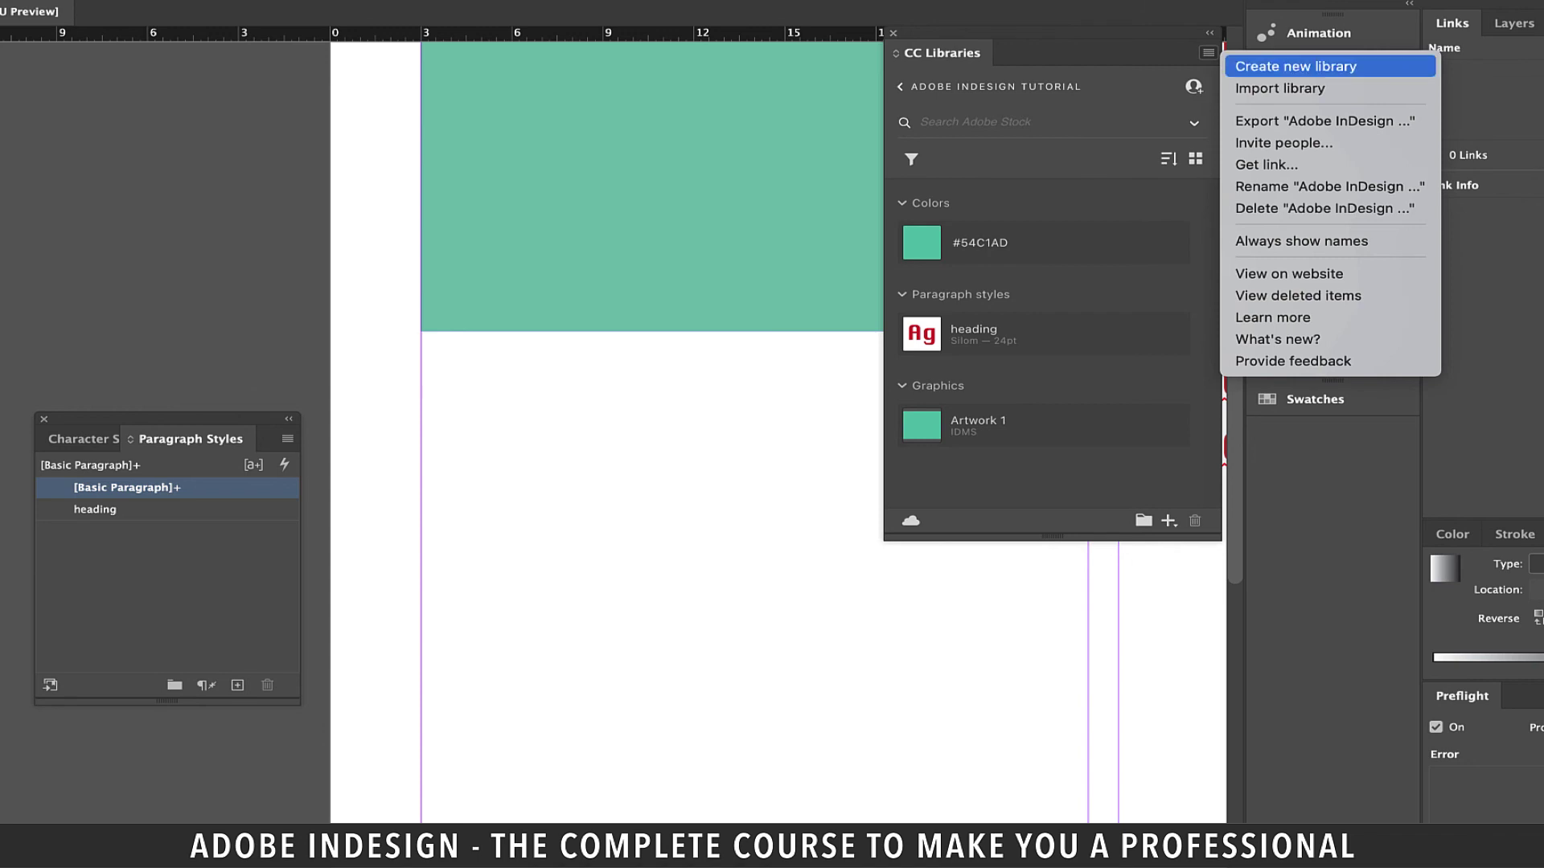
left_click(1324, 207)
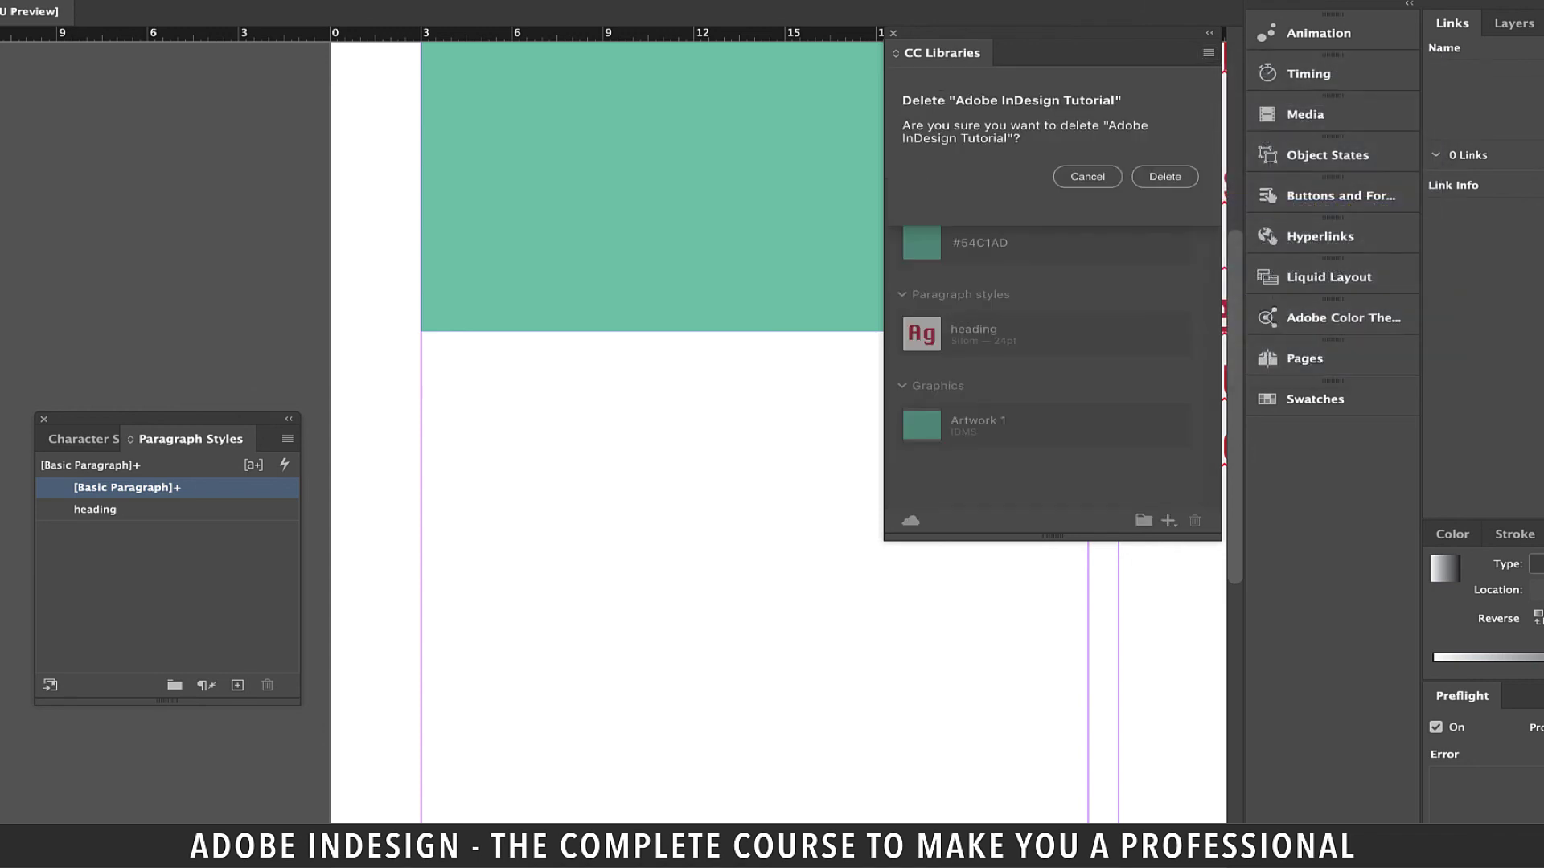
left_click(1164, 177)
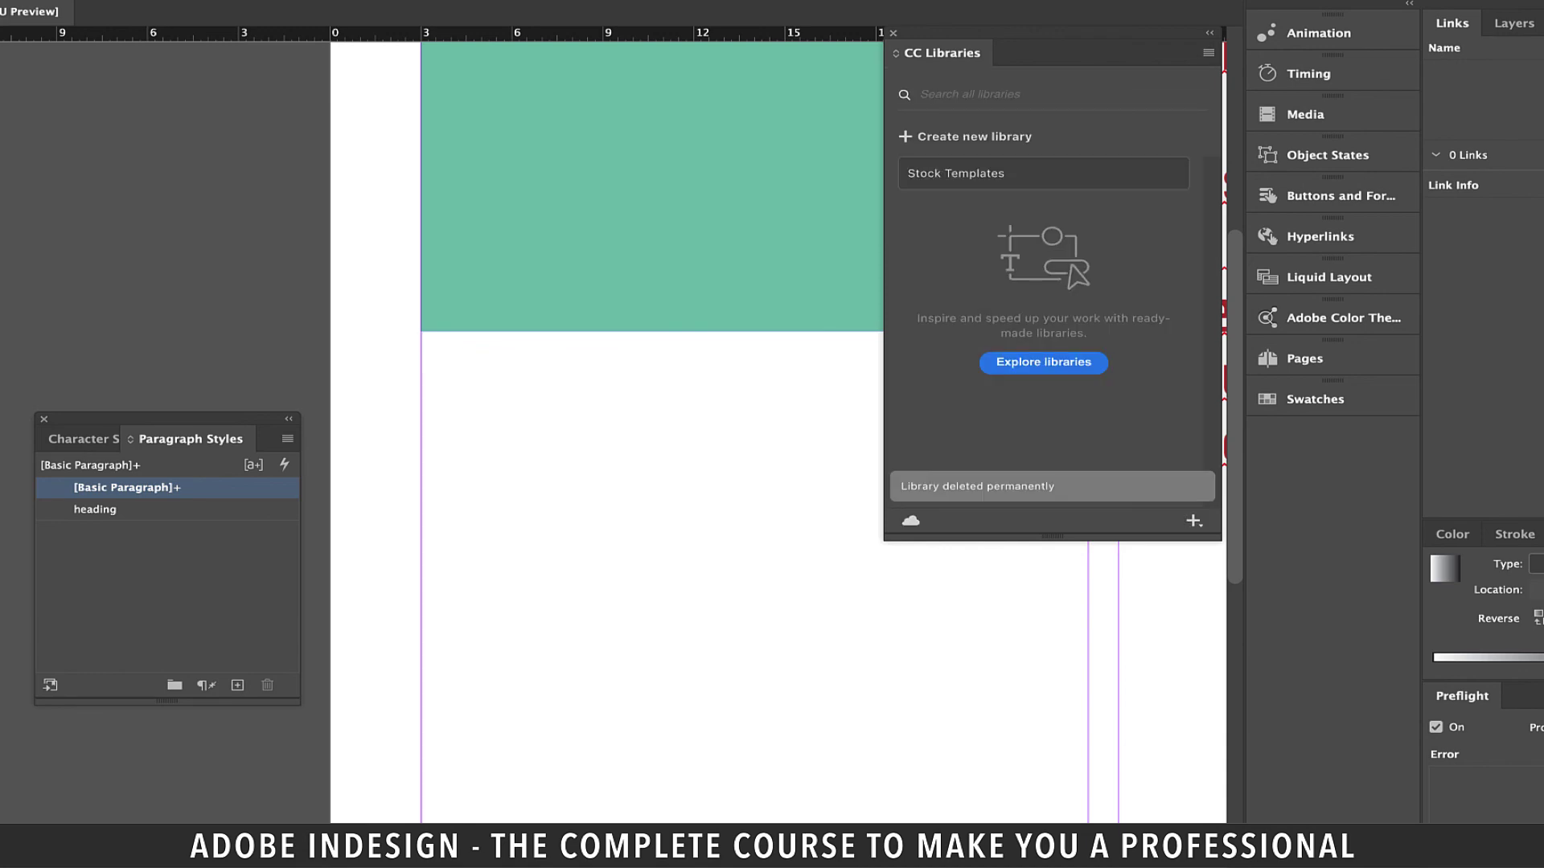